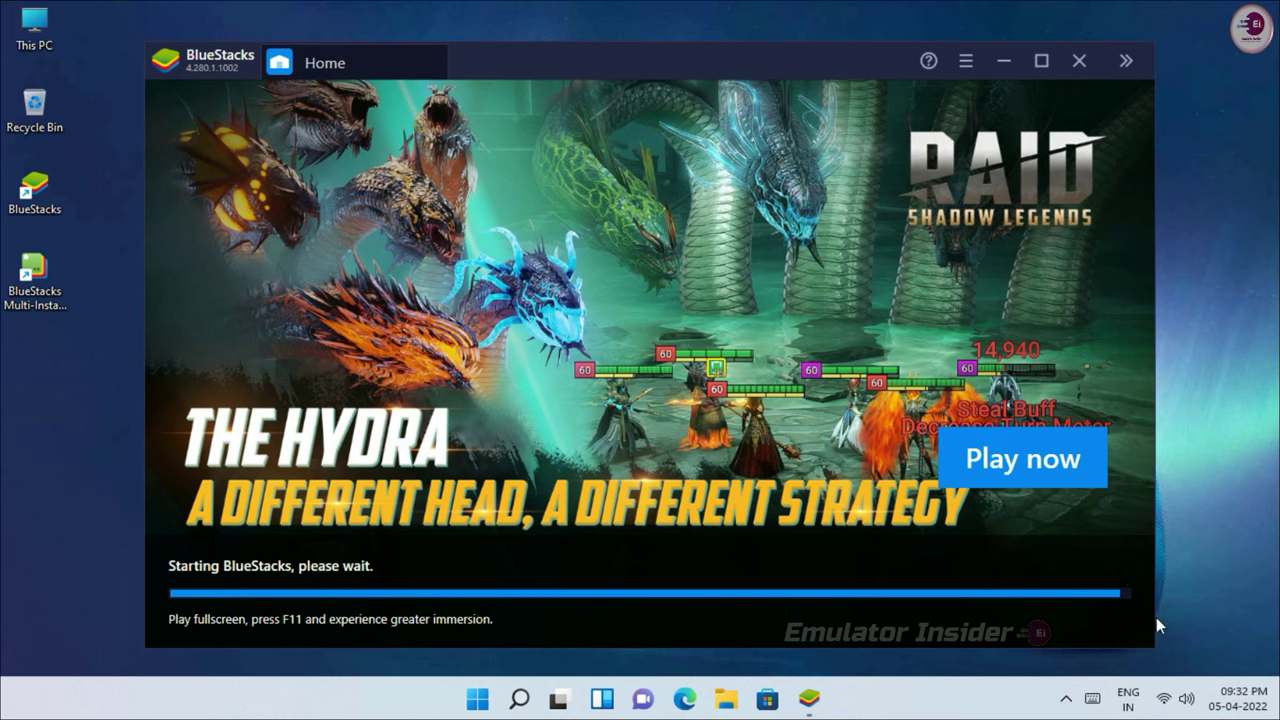
Close BlueStacks while it is still starting and open the BlueStacks Multi-Instance Manager.
{"action": "left_click", "coordinate": [1078, 61]}
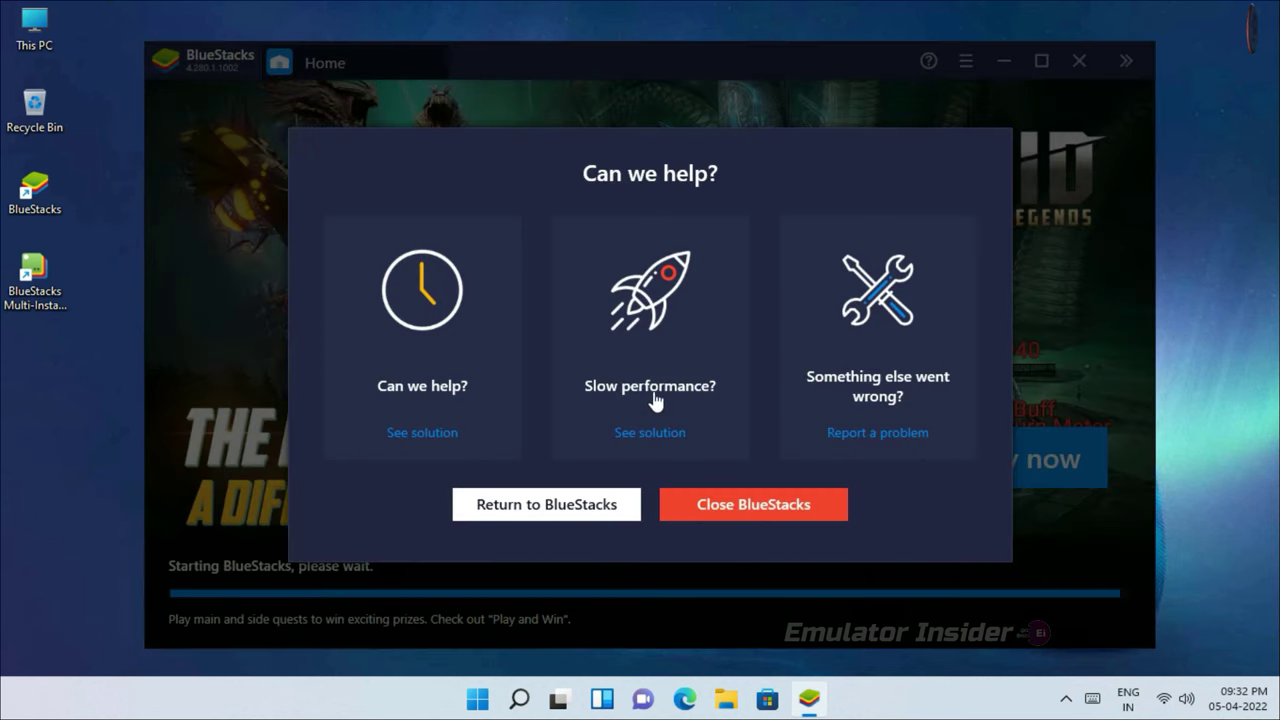
{"action": "left_click", "coordinate": [760, 517]}
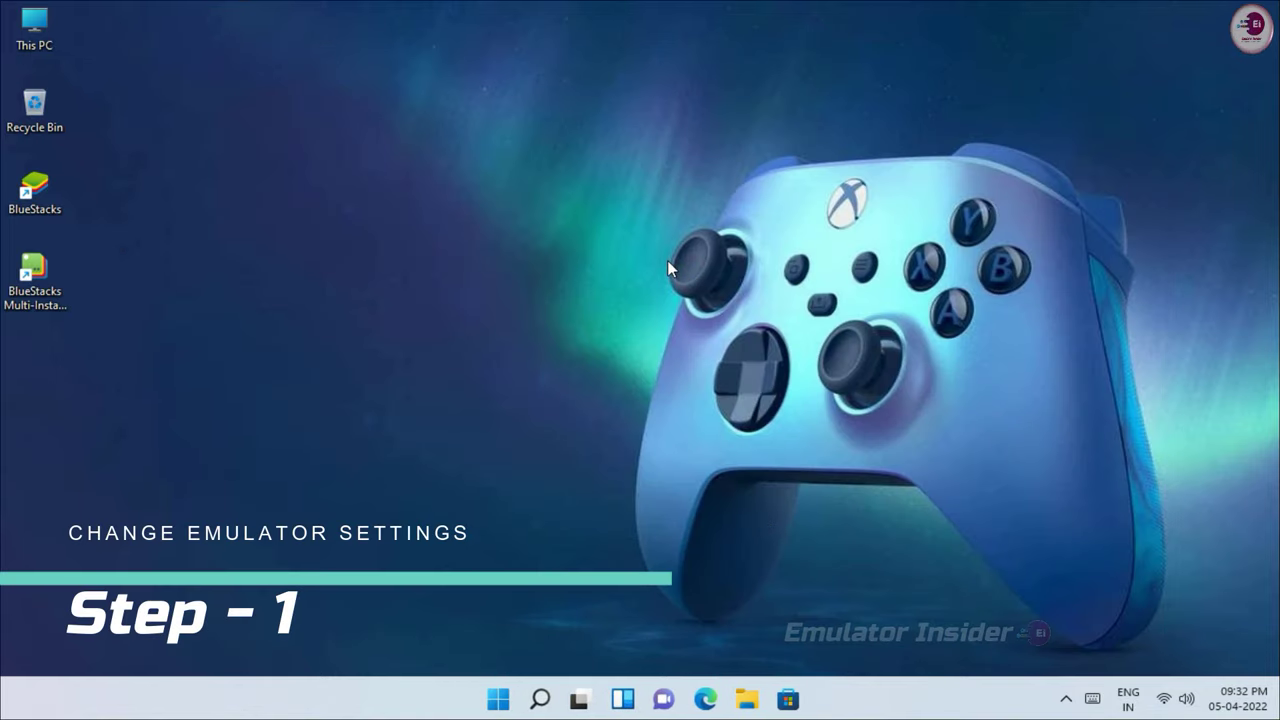
{"action": "double_click", "coordinate": [47, 297]}
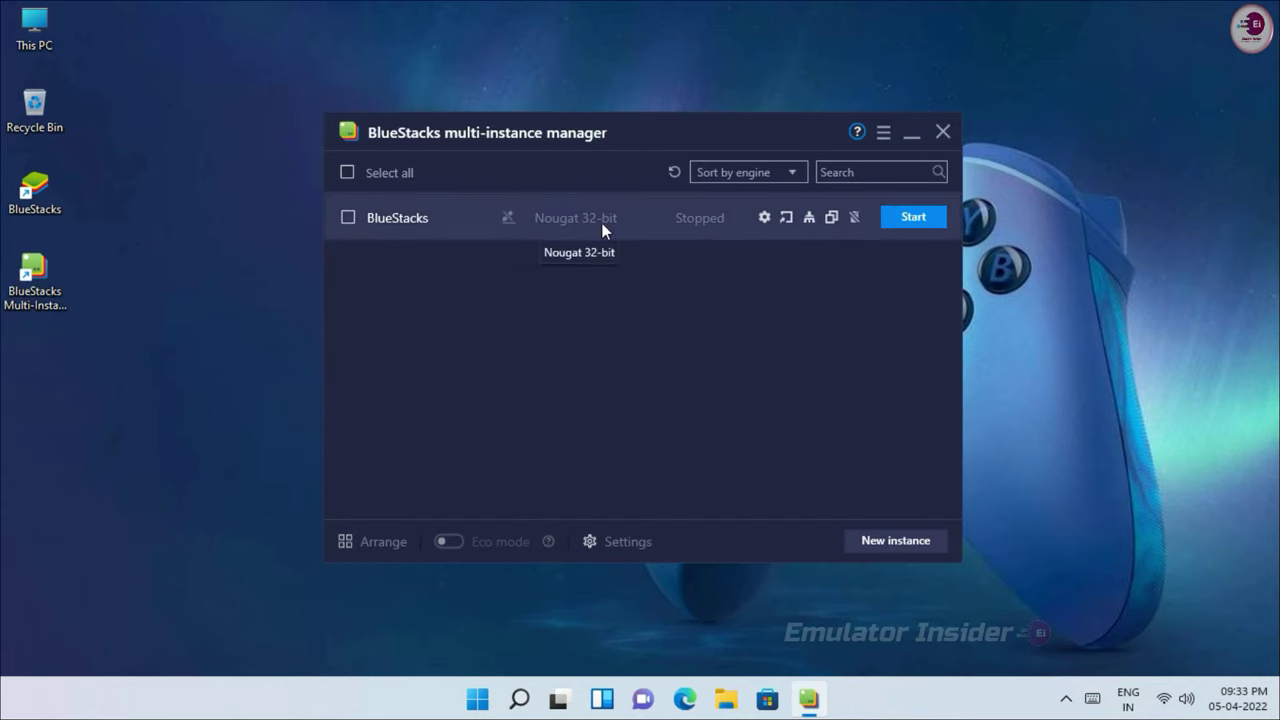
In the BlueStacks instance's engine settings, set the CPU to Low (1 Core) and the RAM to Low (1 GB).
{"action": "left_click", "coordinate": [764, 218]}
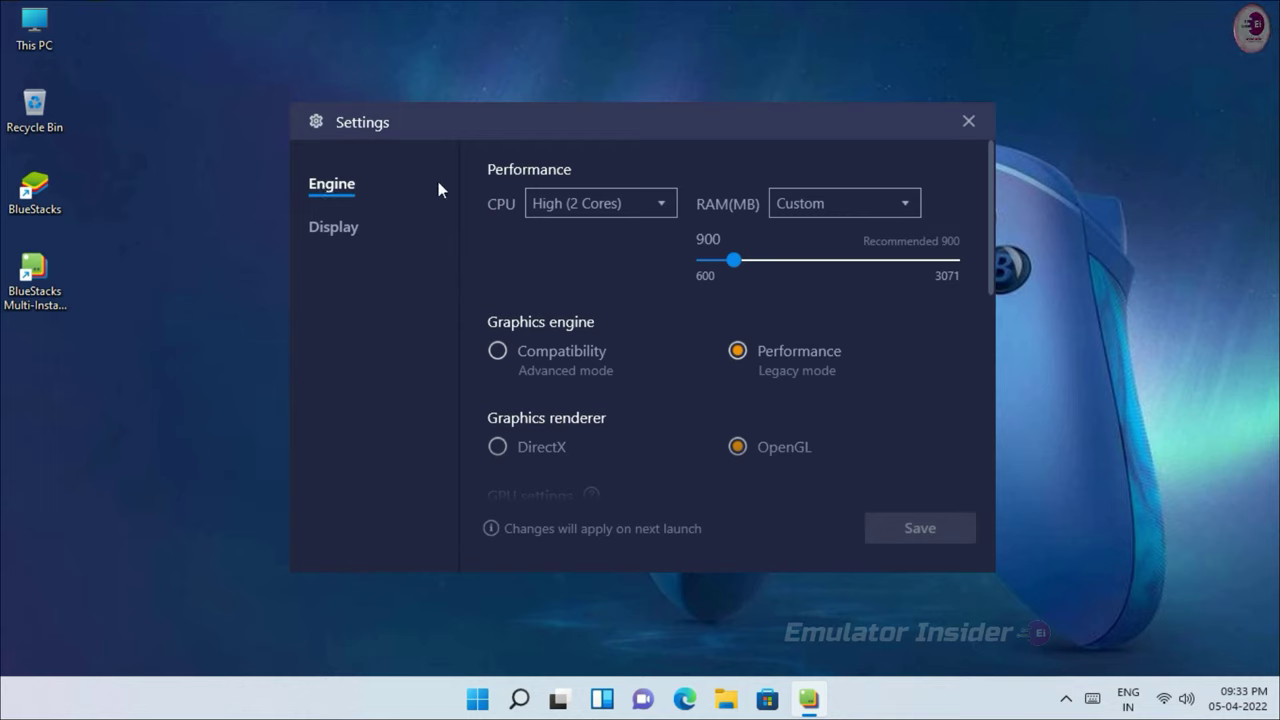
{"action": "left_click", "coordinate": [647, 206]}
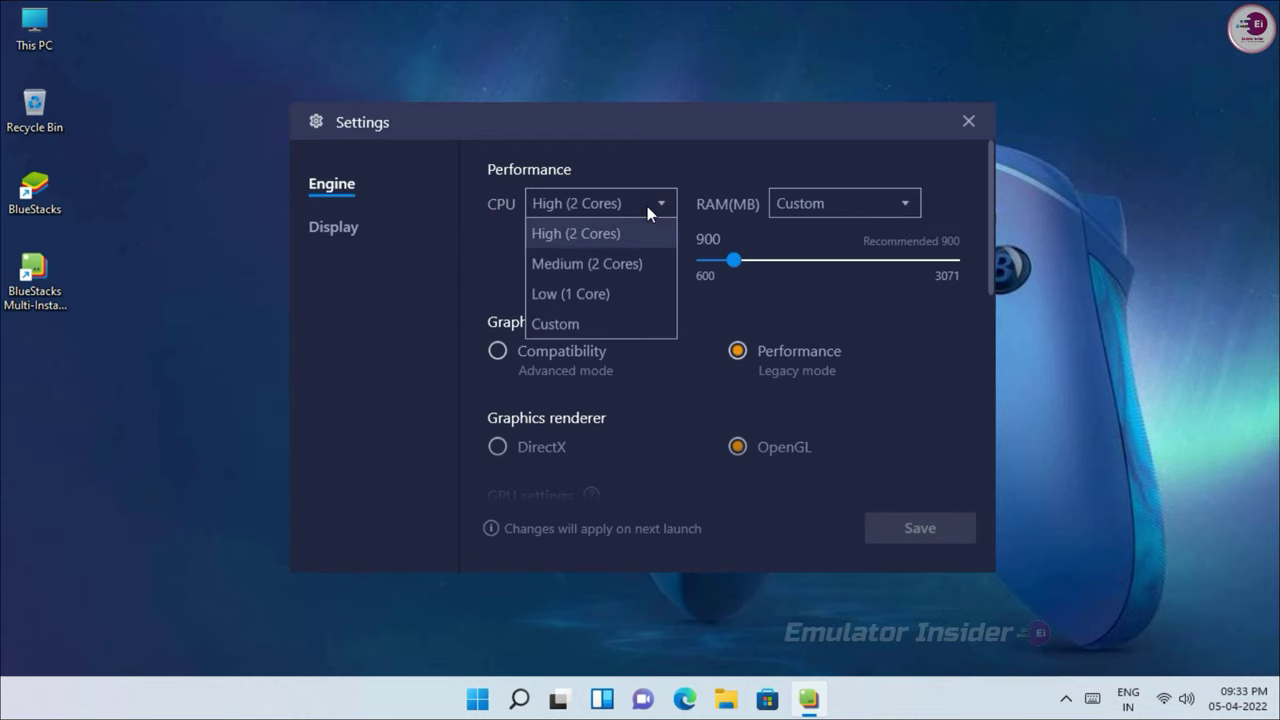
{"action": "left_click", "coordinate": [540, 294]}
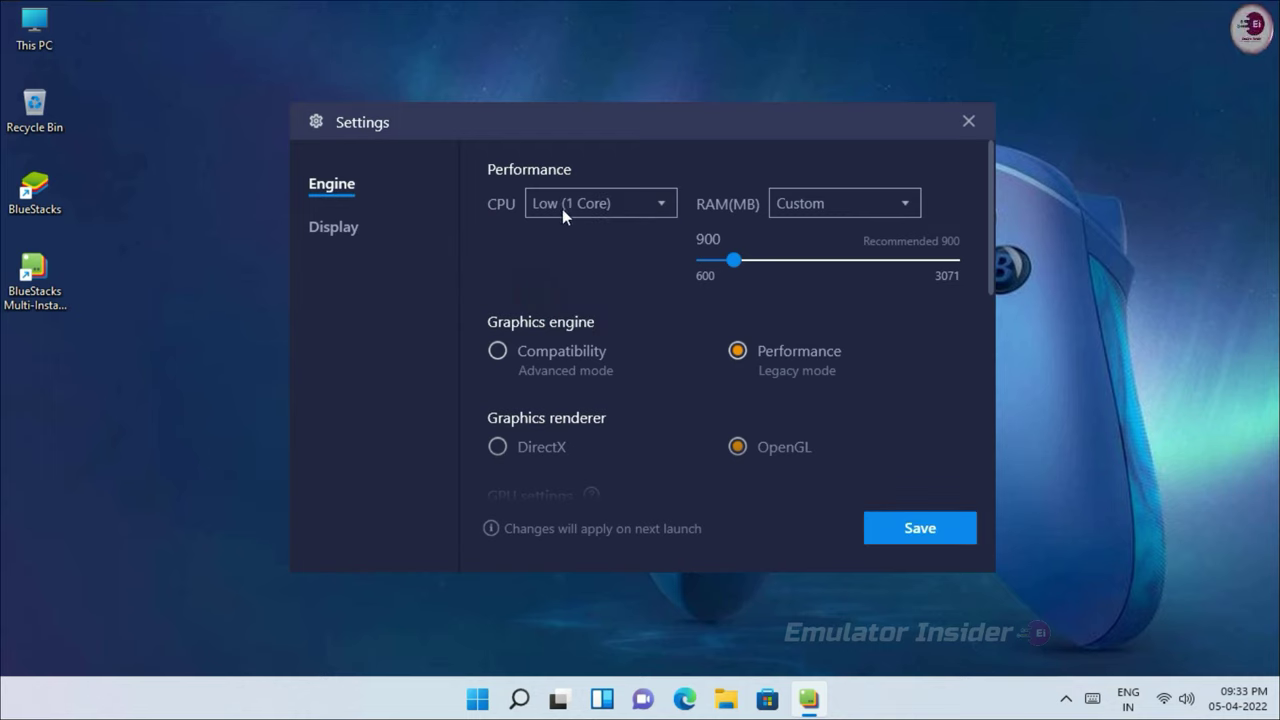
{"action": "left_click", "coordinate": [792, 212]}
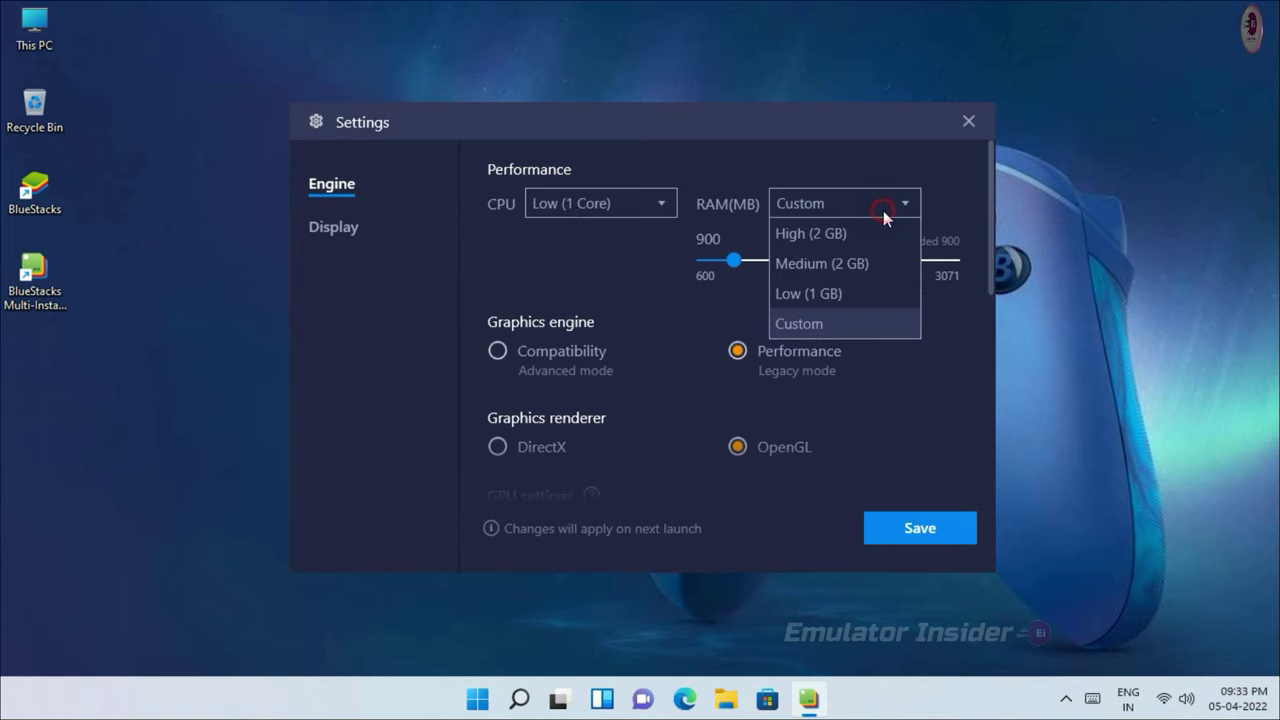
{"action": "left_click", "coordinate": [821, 296]}
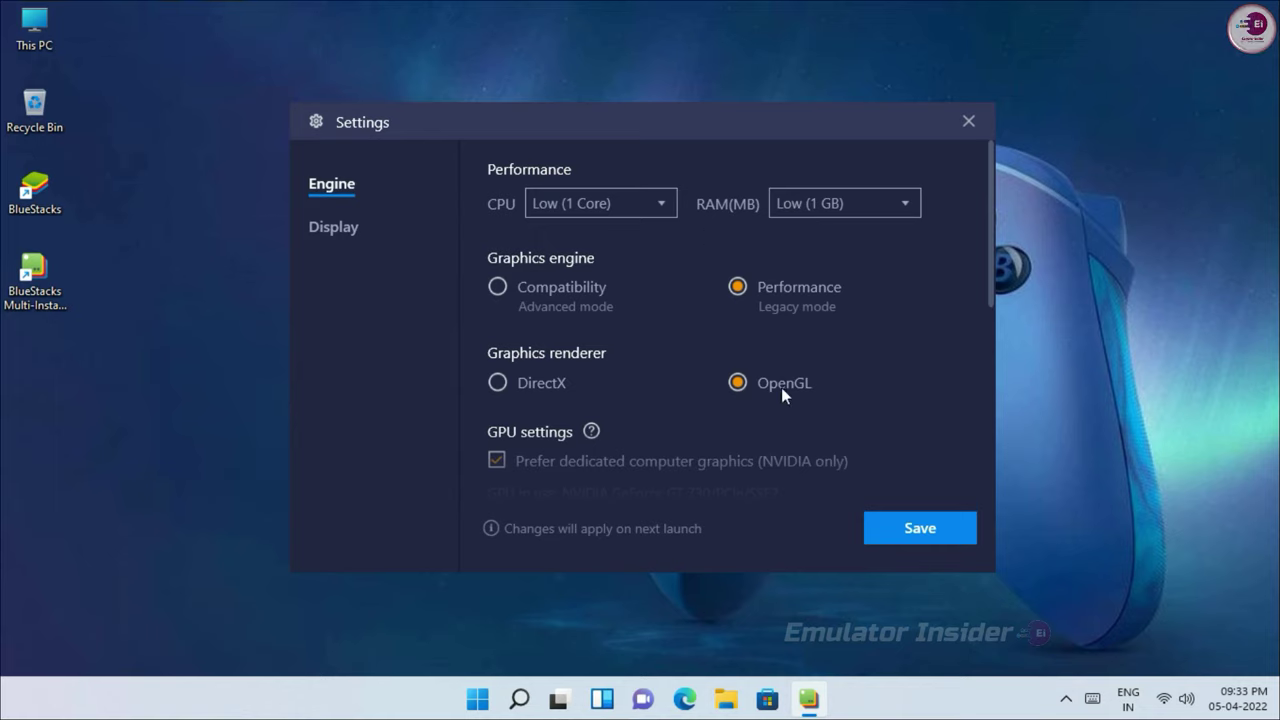
Set the frame rate to the 60 FPS maximum and save the engine settings.
{"action": "scroll", "coordinate": [855, 372], "scroll_direction": "down", "scroll_amount": 5}
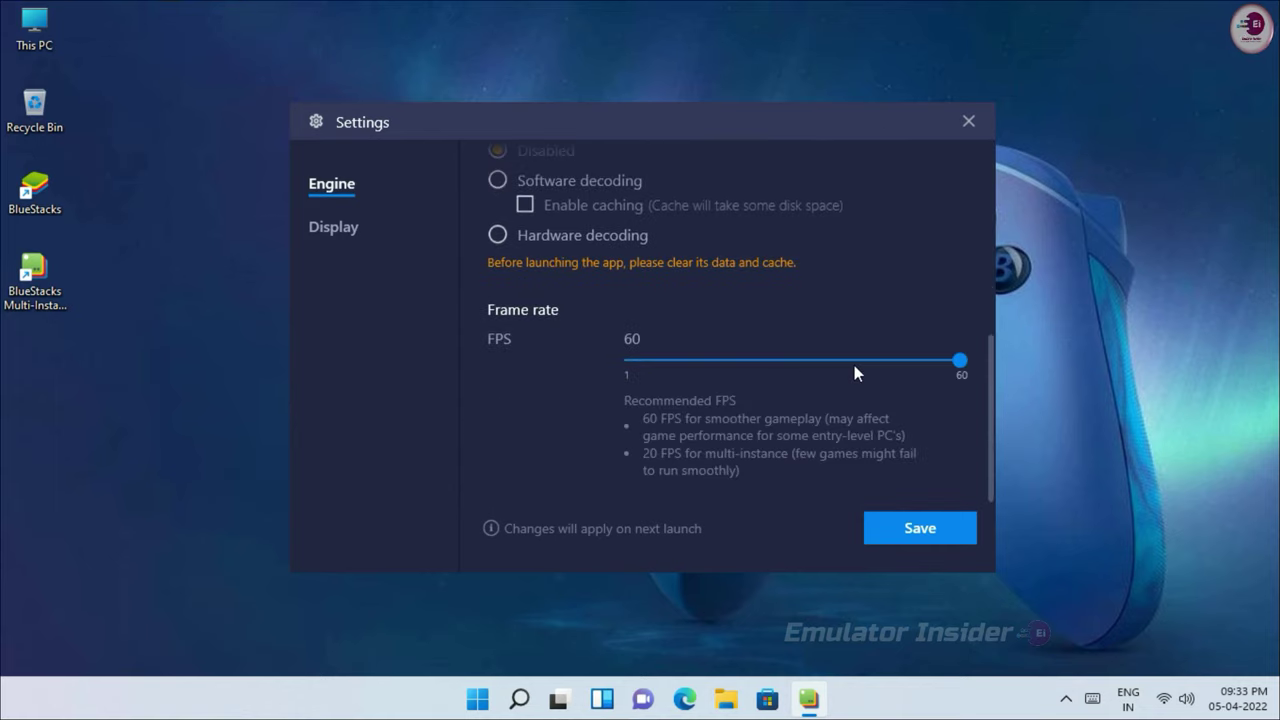
{"action": "scroll", "coordinate": [805, 340], "scroll_direction": "up", "scroll_amount": 2}
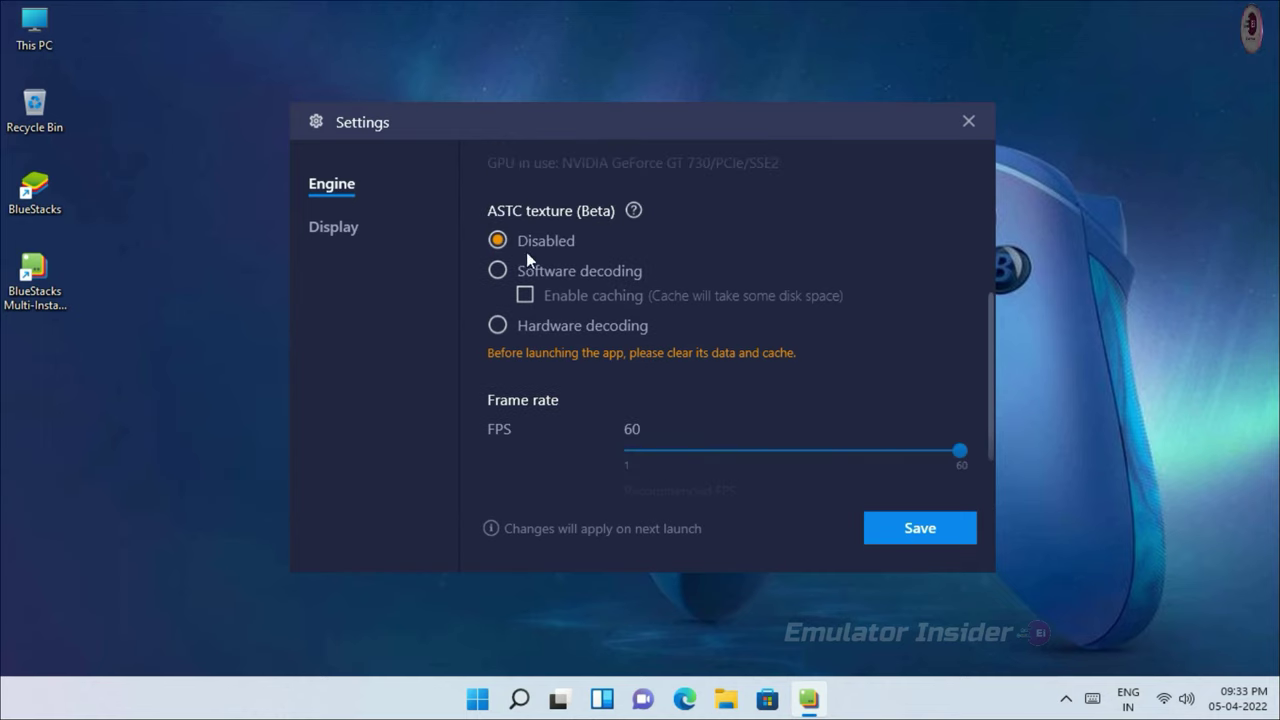
{"action": "left_click_drag", "start_coordinate": [946, 455], "coordinate": [990, 457]}
{"action": "scroll", "coordinate": [882, 413], "scroll_direction": "down", "scroll_amount": 2}
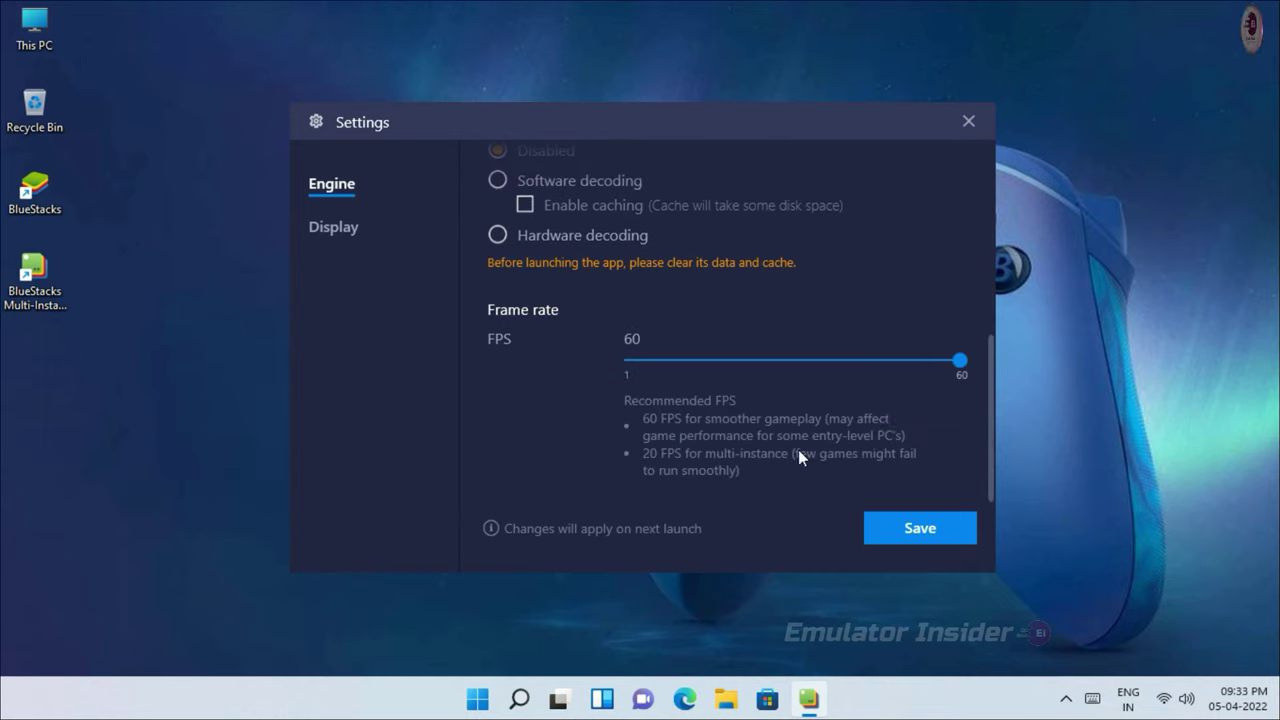
{"action": "left_click", "coordinate": [927, 532]}
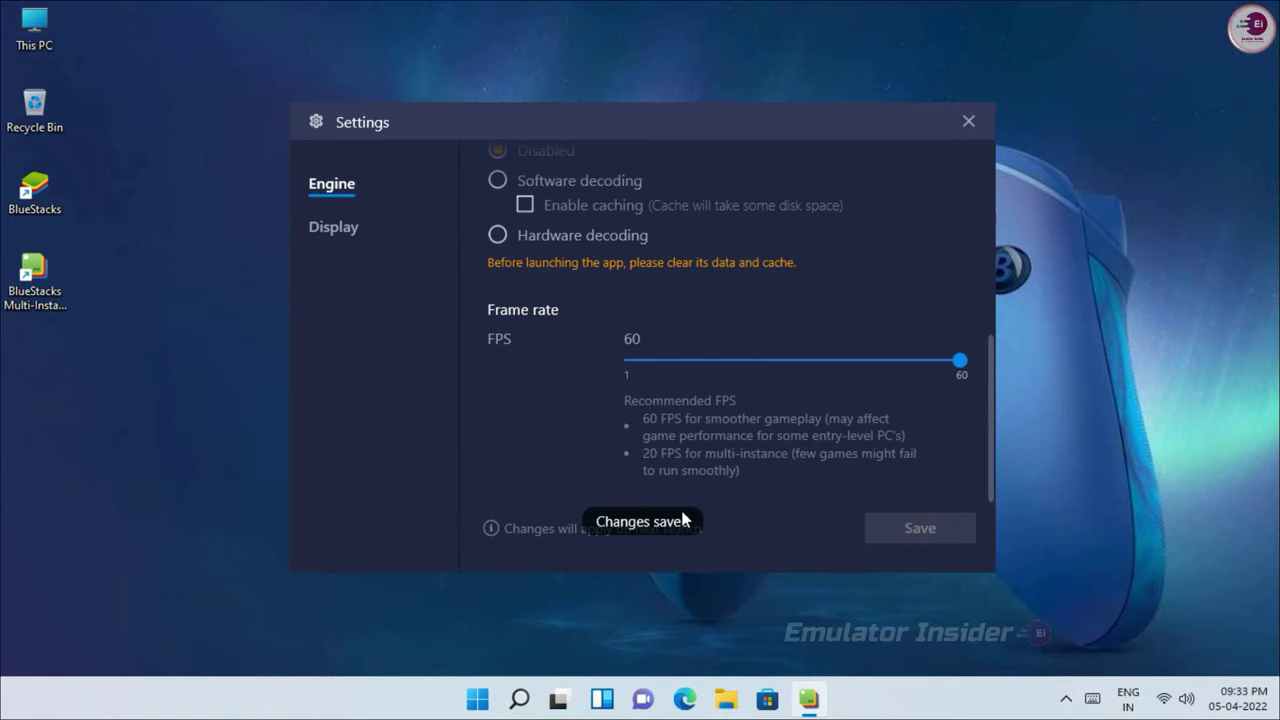
Choose Landscape (Tablet mode) in the display settings, and close the settings and the Multi-Instance Manager.
{"action": "left_click", "coordinate": [334, 228]}
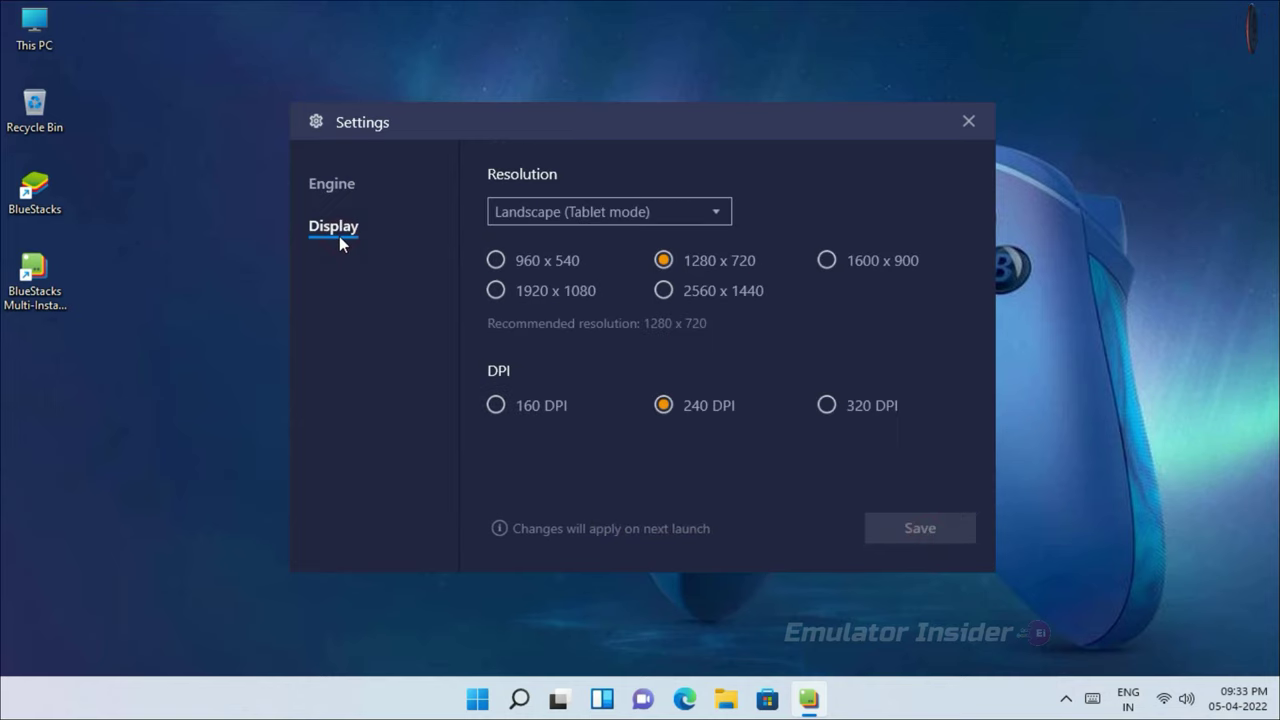
{"action": "left_click", "coordinate": [566, 213]}
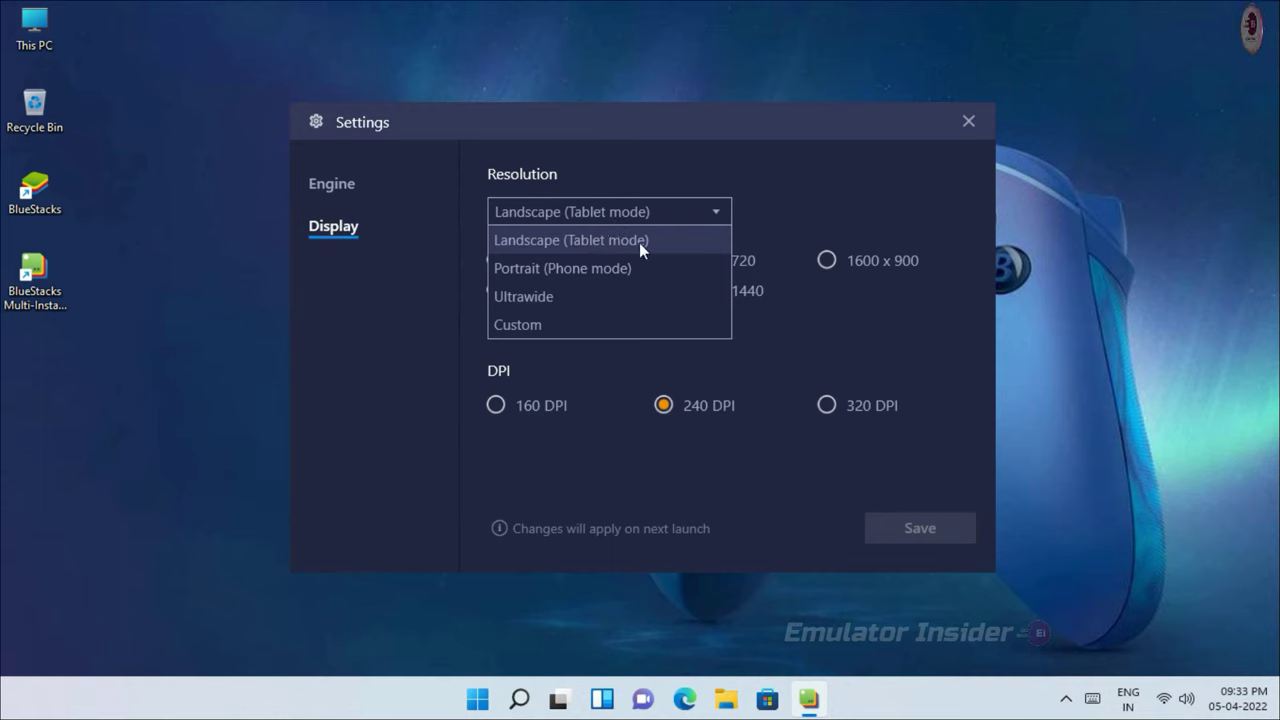
{"action": "left_click", "coordinate": [639, 242]}
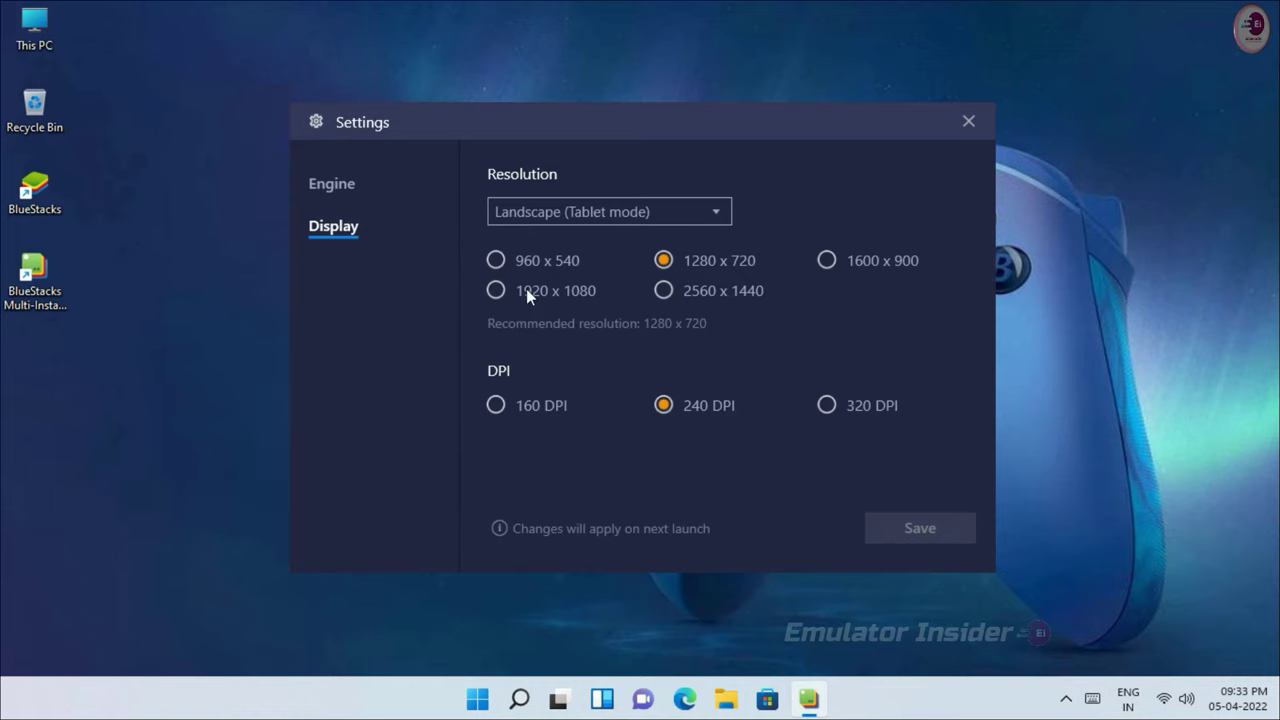
{"action": "left_click", "coordinate": [968, 123]}
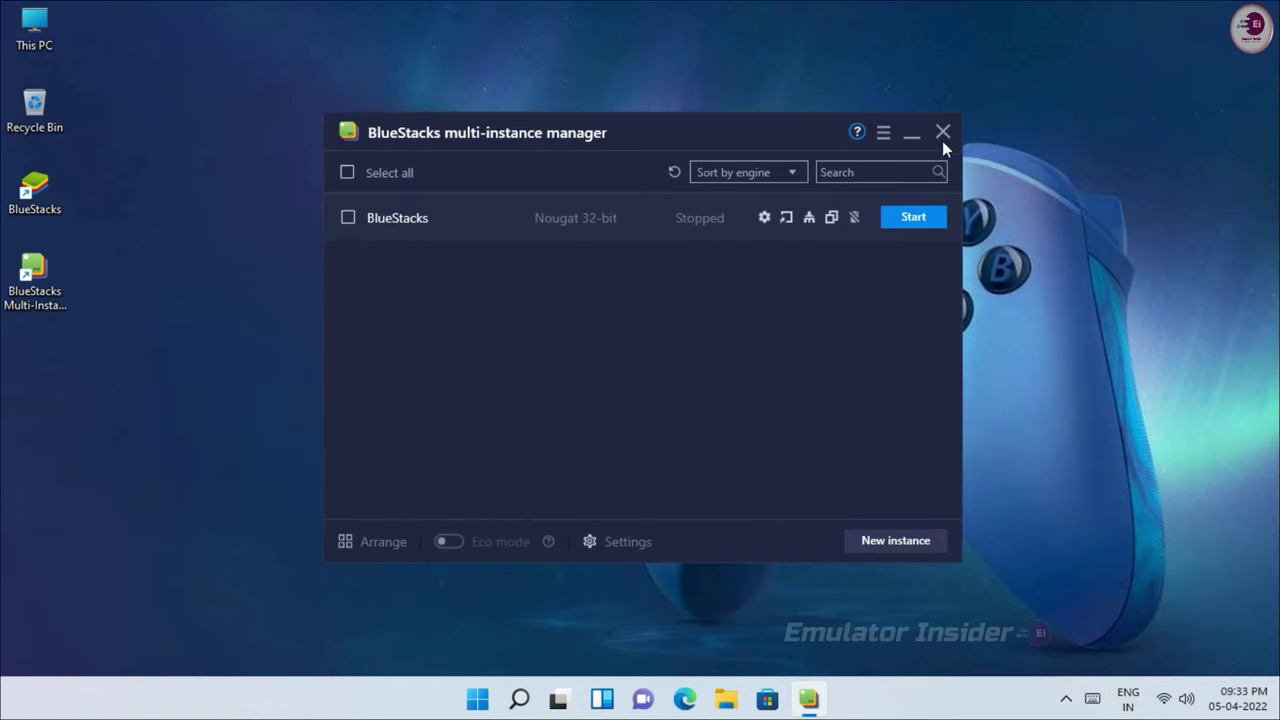
{"action": "left_click", "coordinate": [944, 133]}
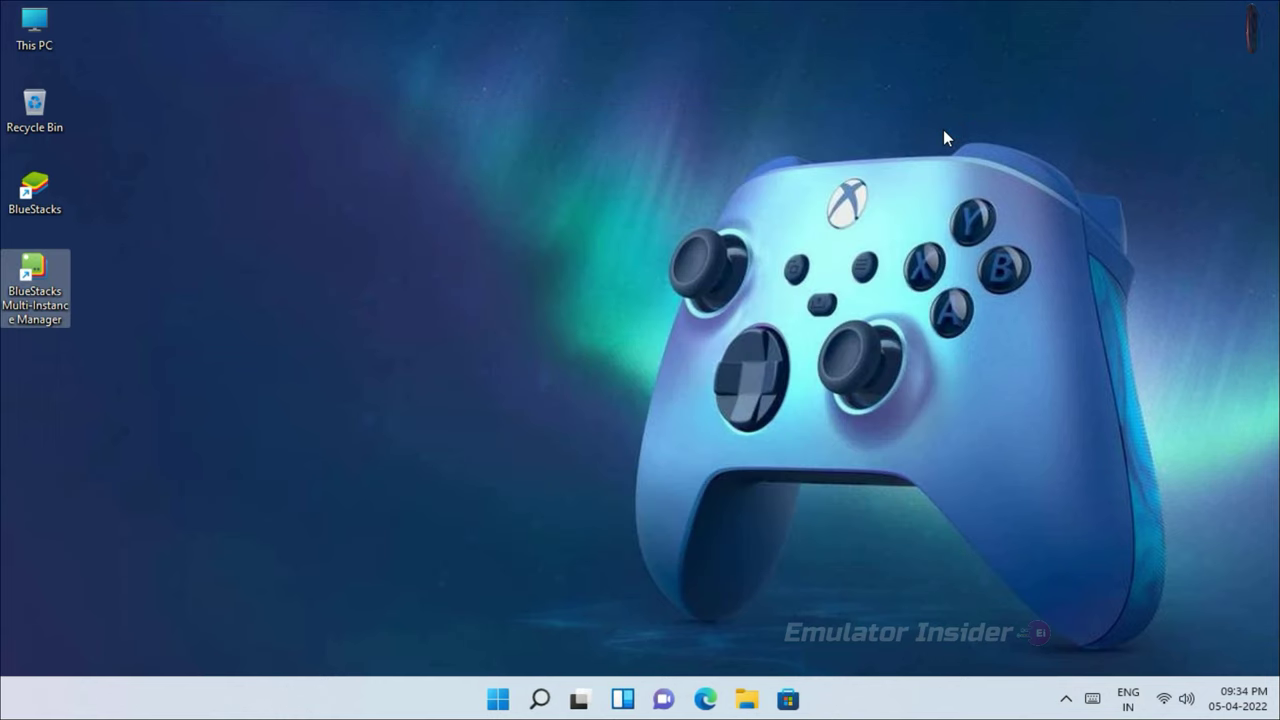
{"action": "left_click", "coordinate": [414, 233]}
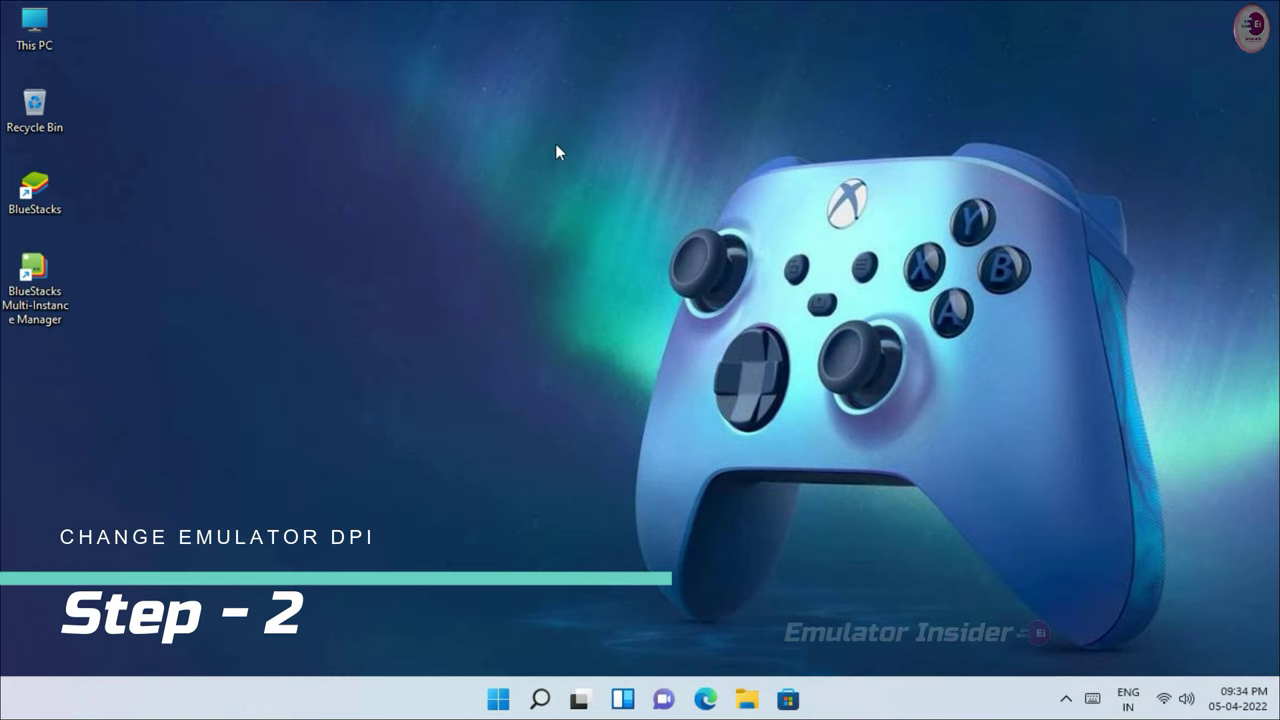
In the compatibility properties of the BlueStacks desktop shortcut, enable running the program as an administrator.
{"action": "left_click", "coordinate": [60, 200]}
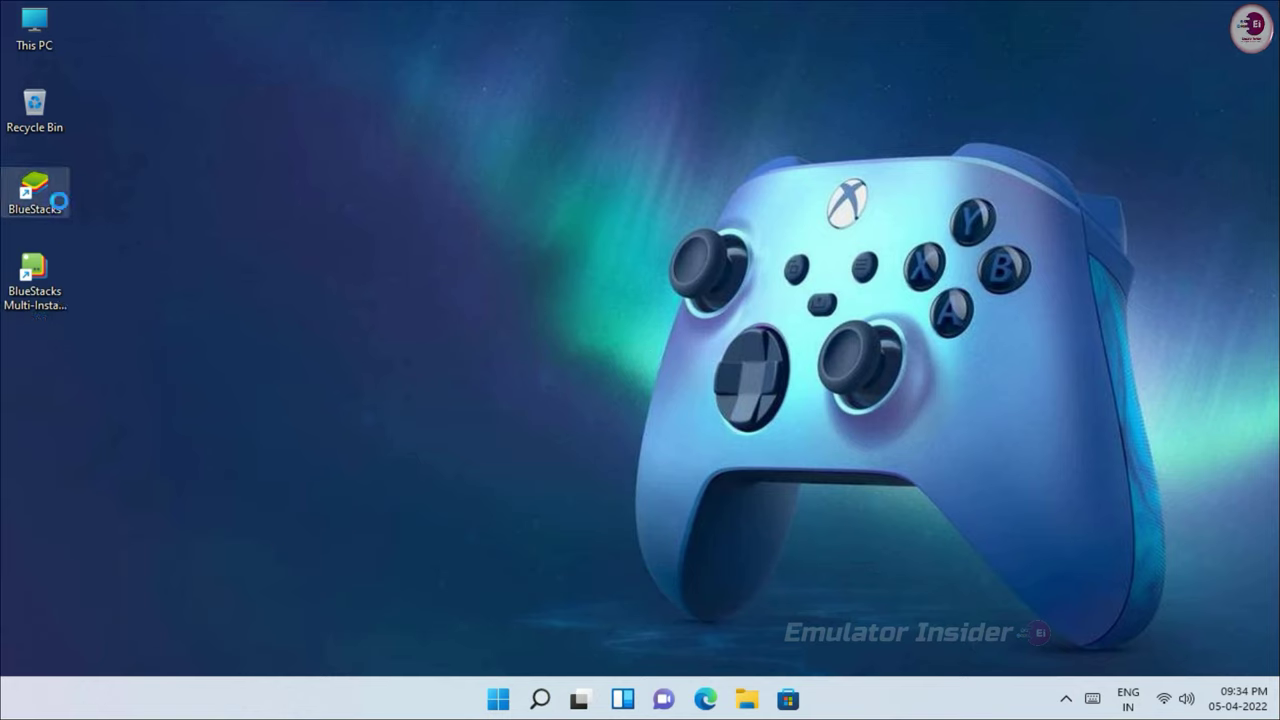
{"action": "right_click", "coordinate": [60, 200]}
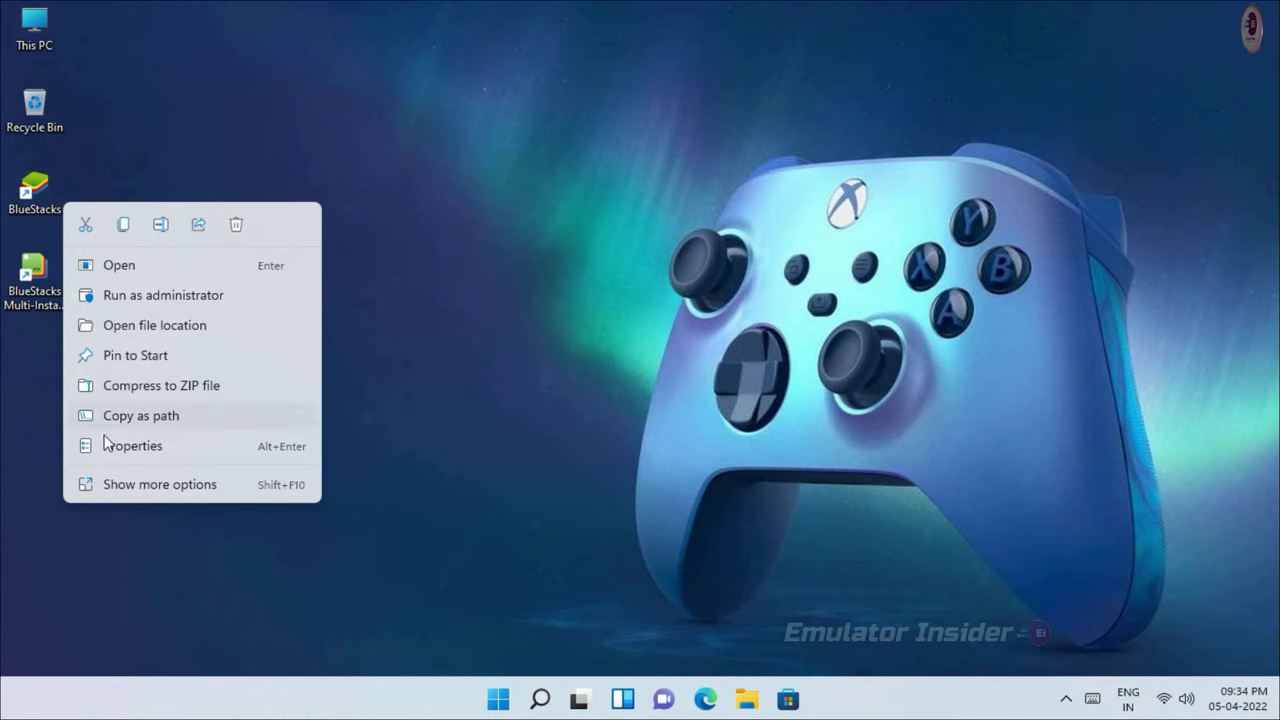
{"action": "left_click", "coordinate": [200, 452]}
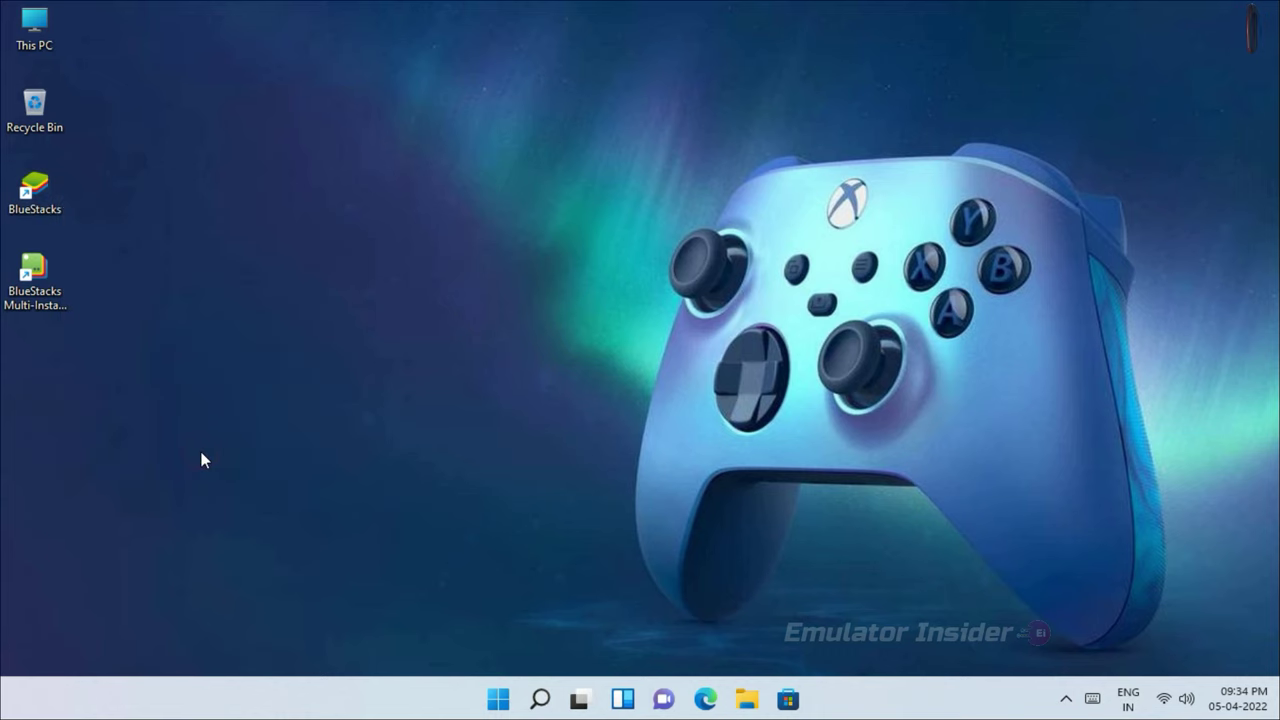
{"action": "left_click_drag", "start_coordinate": [229, 150], "coordinate": [286, 48]}
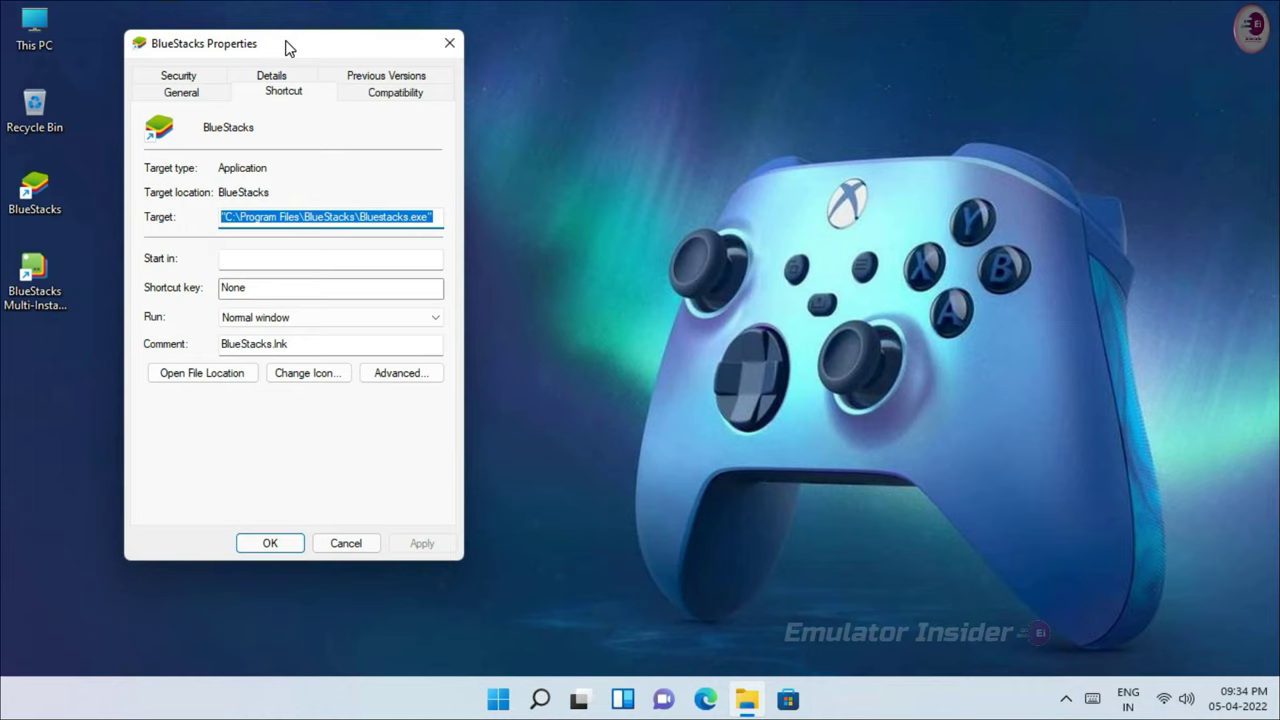
{"action": "left_click", "coordinate": [390, 95]}
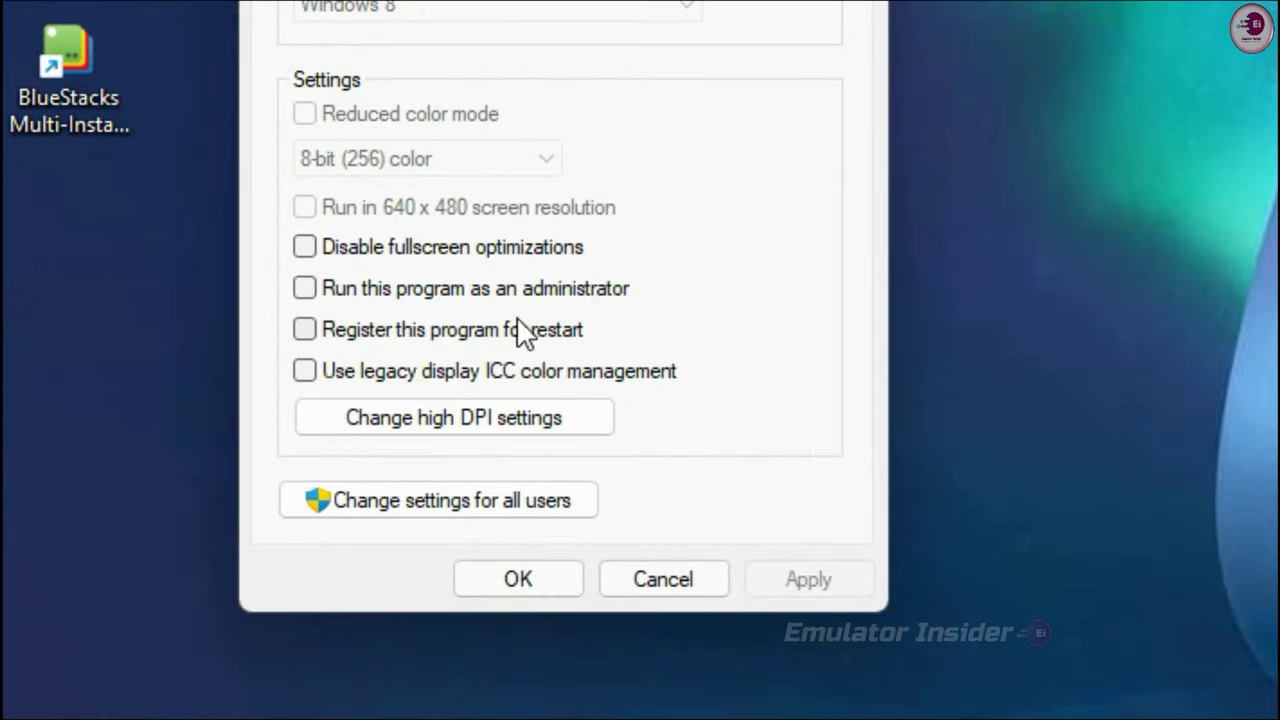
{"action": "left_click", "coordinate": [302, 296]}
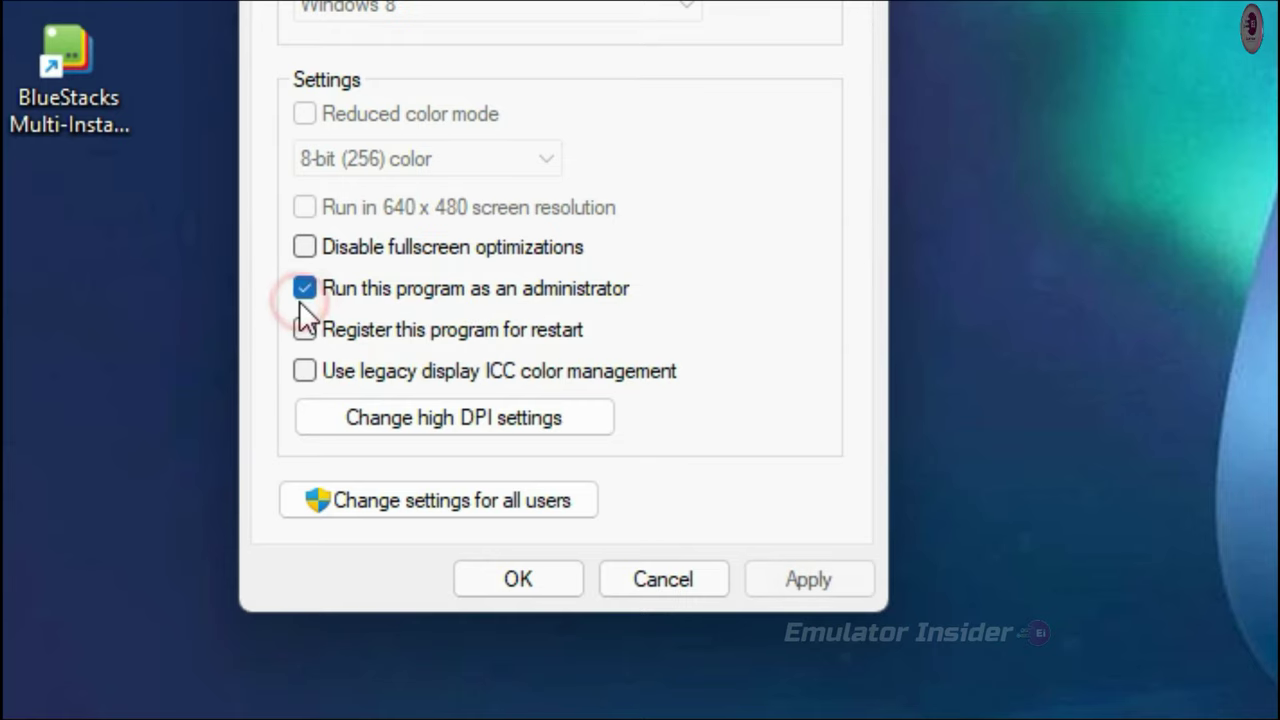
Override the high DPI scaling behavior with scaling performed by Application, and apply the shortcut's properties.
{"action": "left_click", "coordinate": [481, 421]}
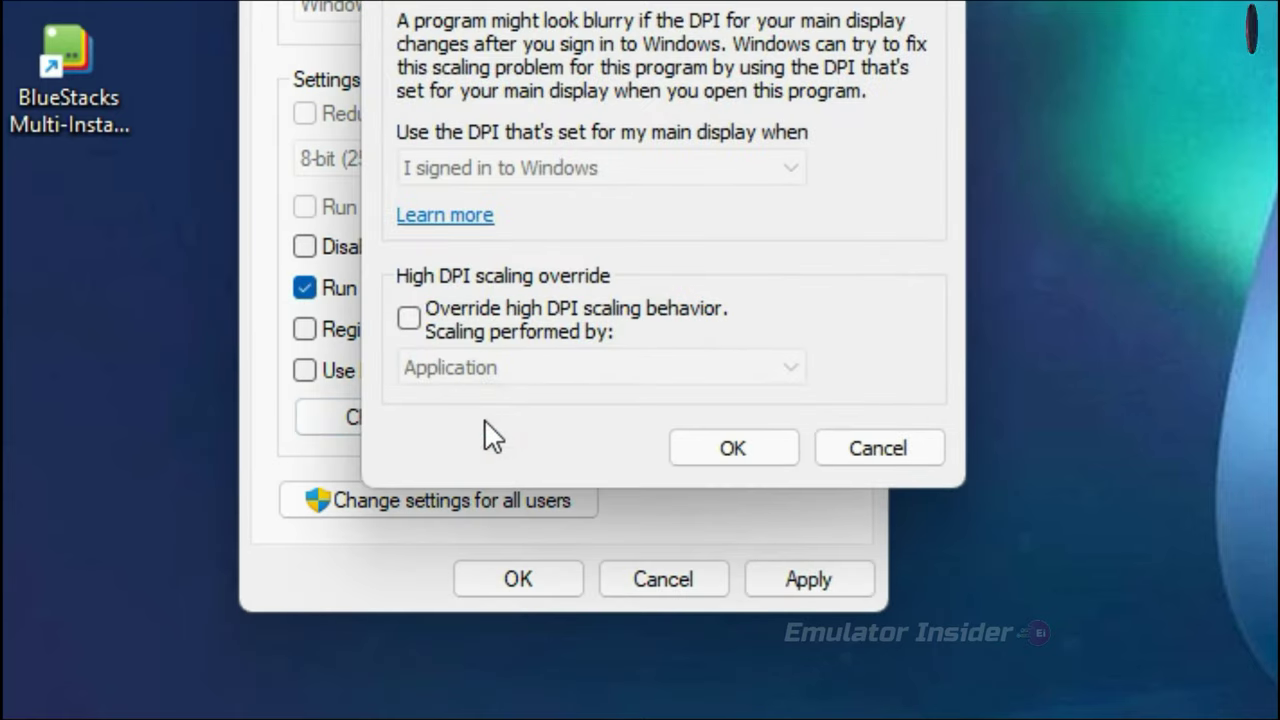
{"action": "left_click", "coordinate": [409, 318]}
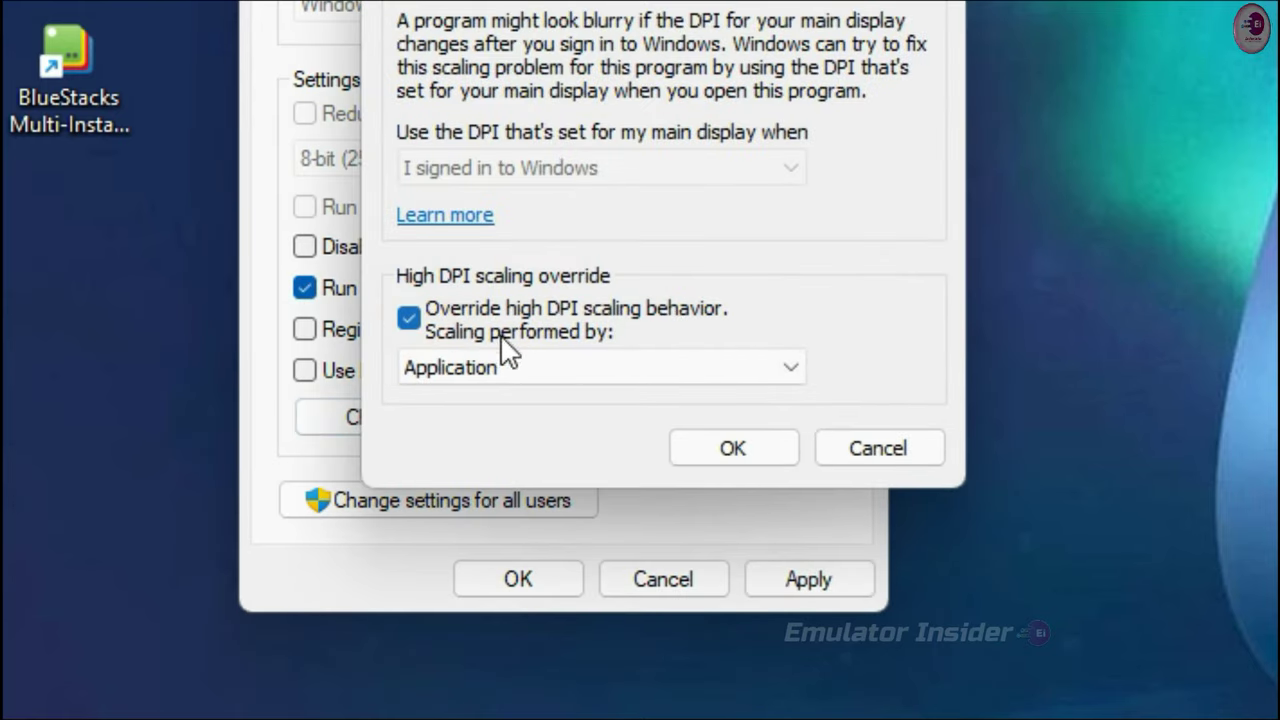
{"action": "left_click", "coordinate": [530, 366]}
{"action": "left_click", "coordinate": [444, 400]}
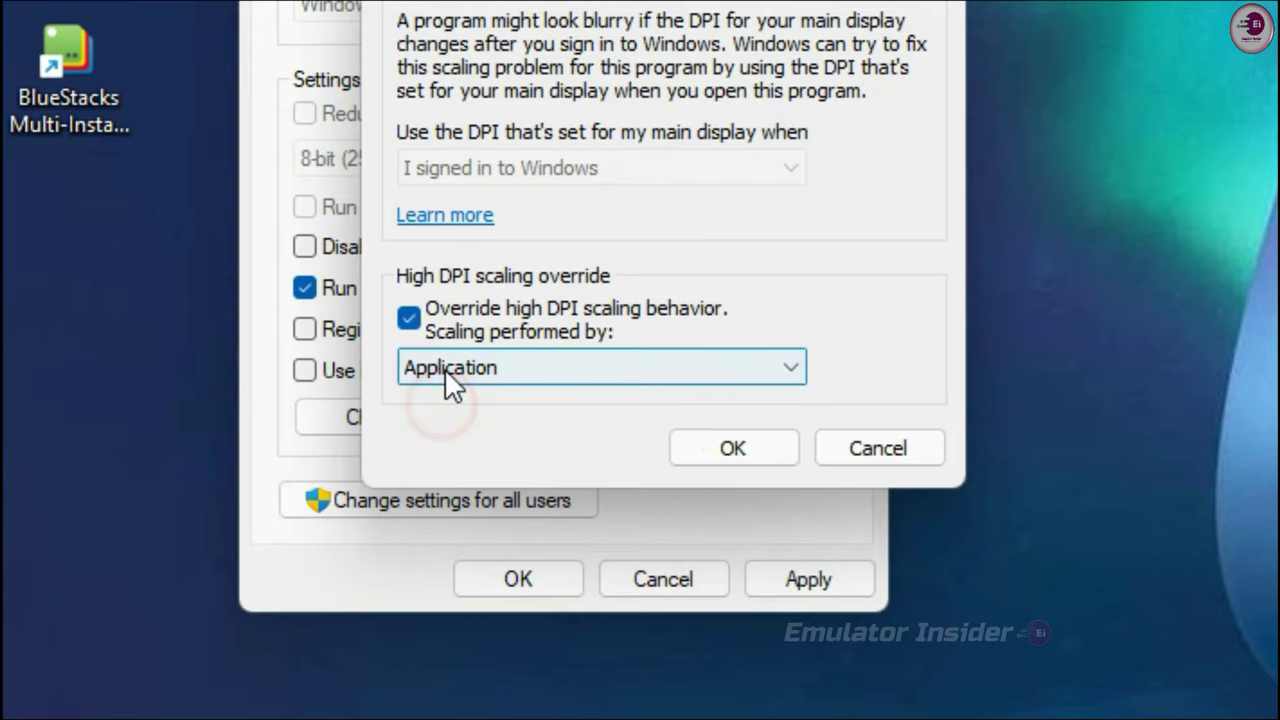
{"action": "left_click", "coordinate": [745, 450]}
{"action": "left_click", "coordinate": [808, 580]}
{"action": "left_click", "coordinate": [518, 579]}
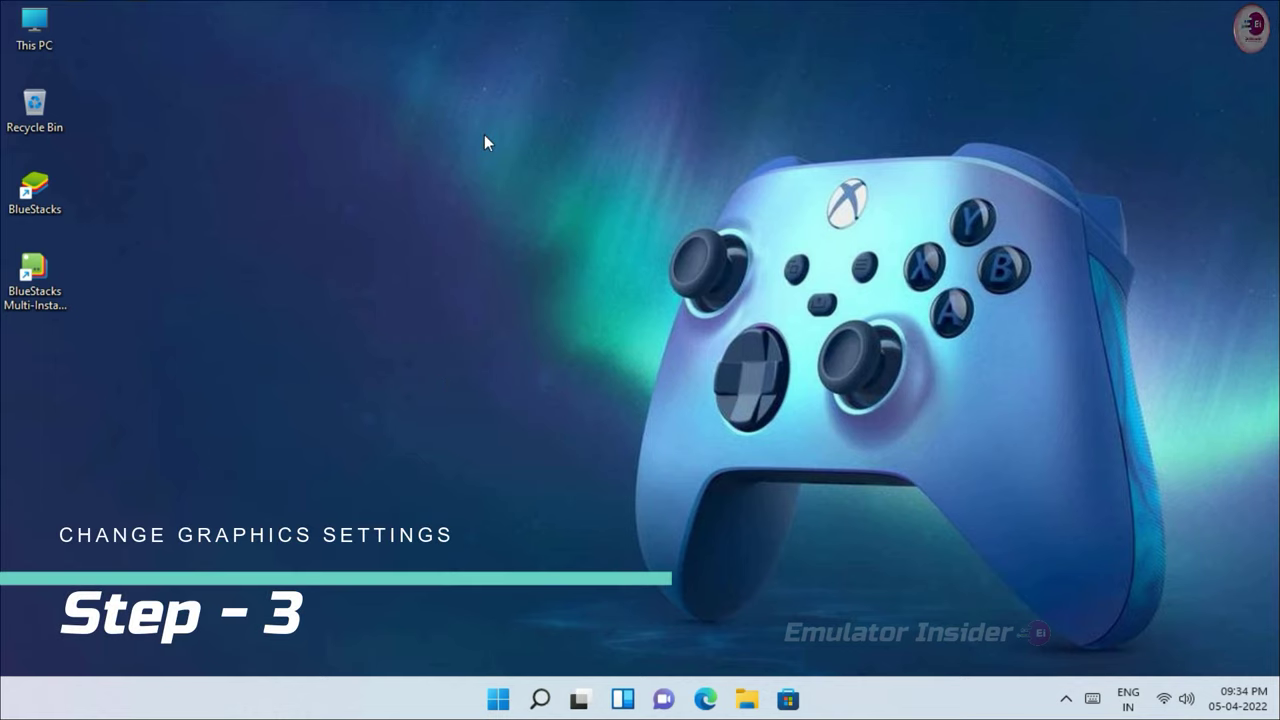
Search Windows for "Graphics Settings" and open the matching system settings page.
{"action": "left_click", "coordinate": [541, 701]}
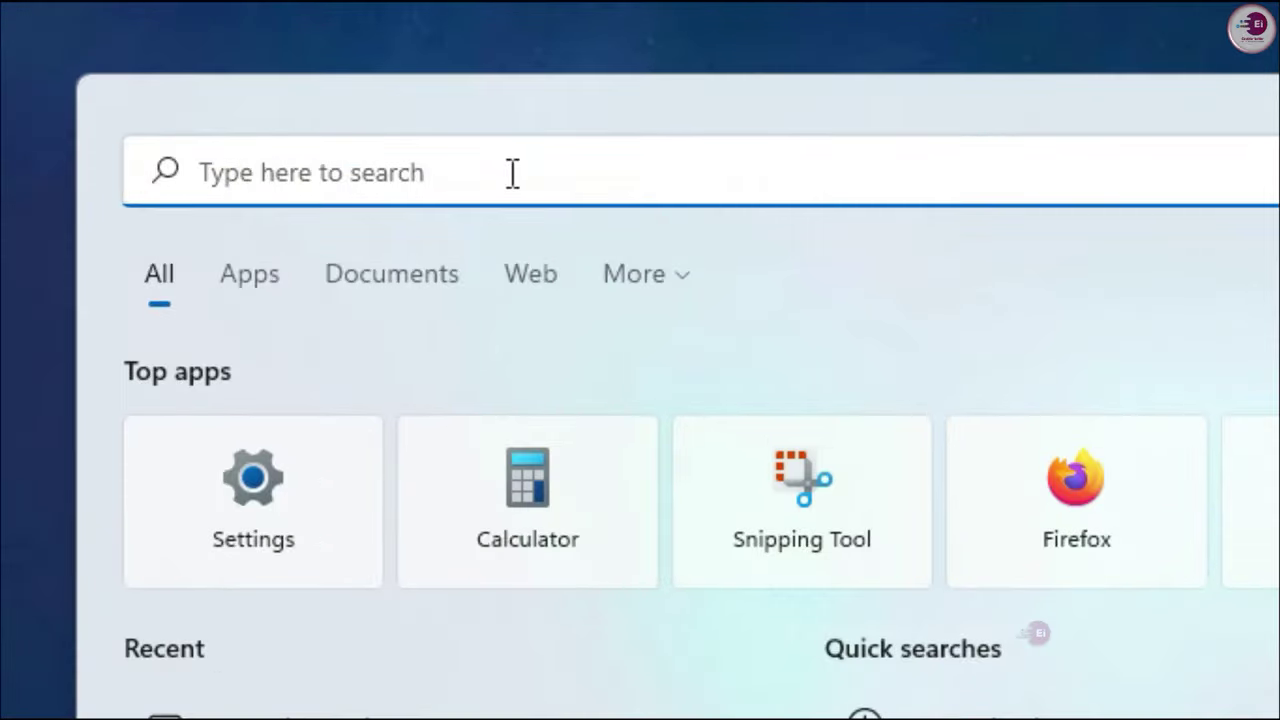
{"action": "type", "text": "Graphics Settings"}
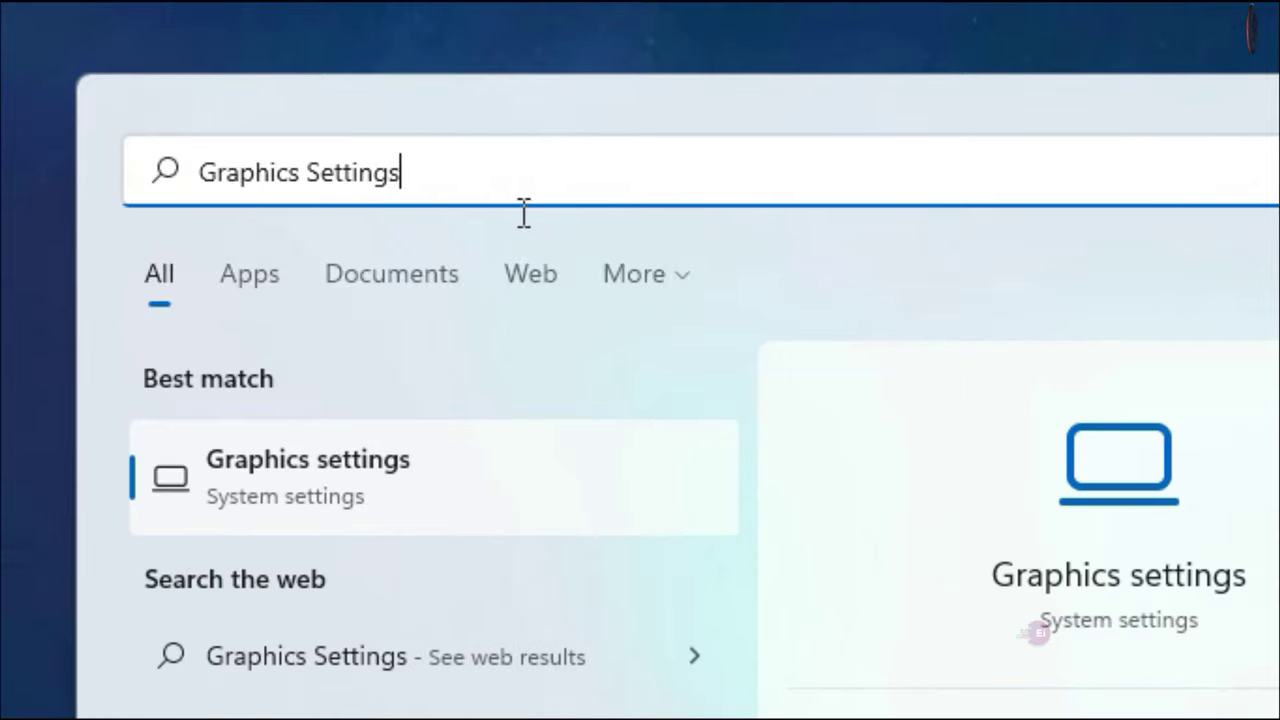
{"action": "left_click", "coordinate": [455, 505]}
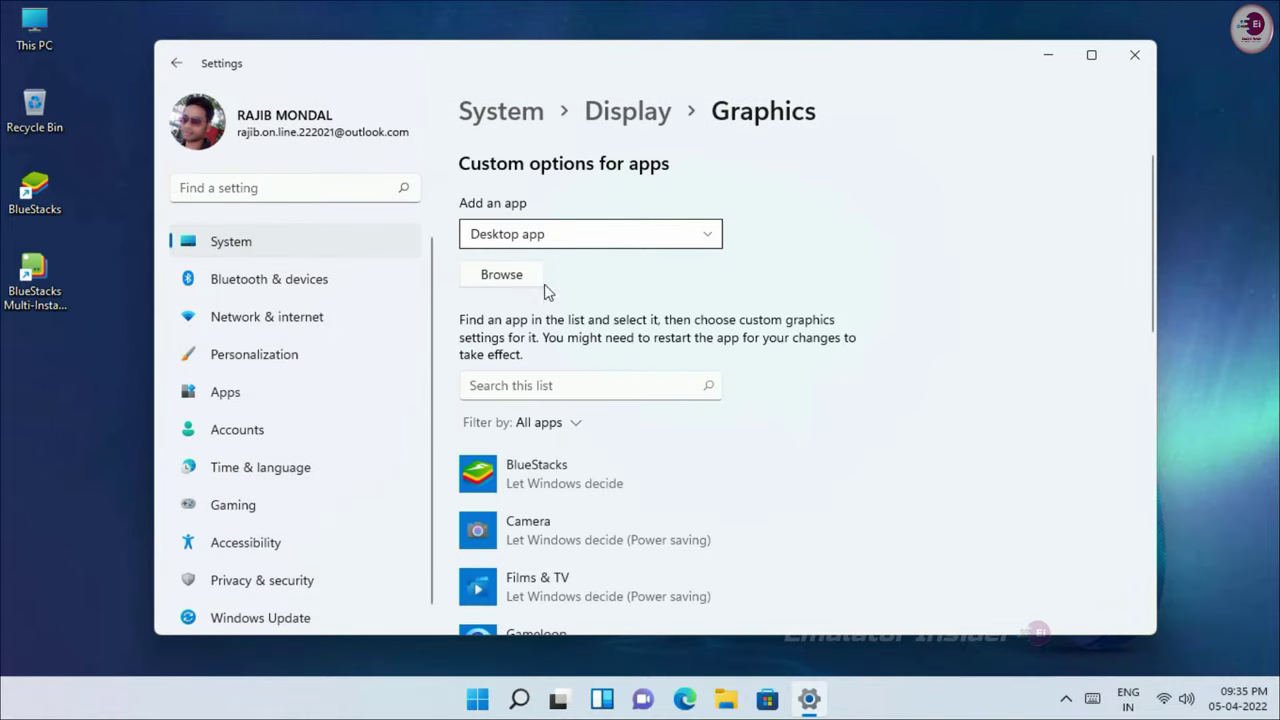
{"action": "left_click", "coordinate": [500, 278]}
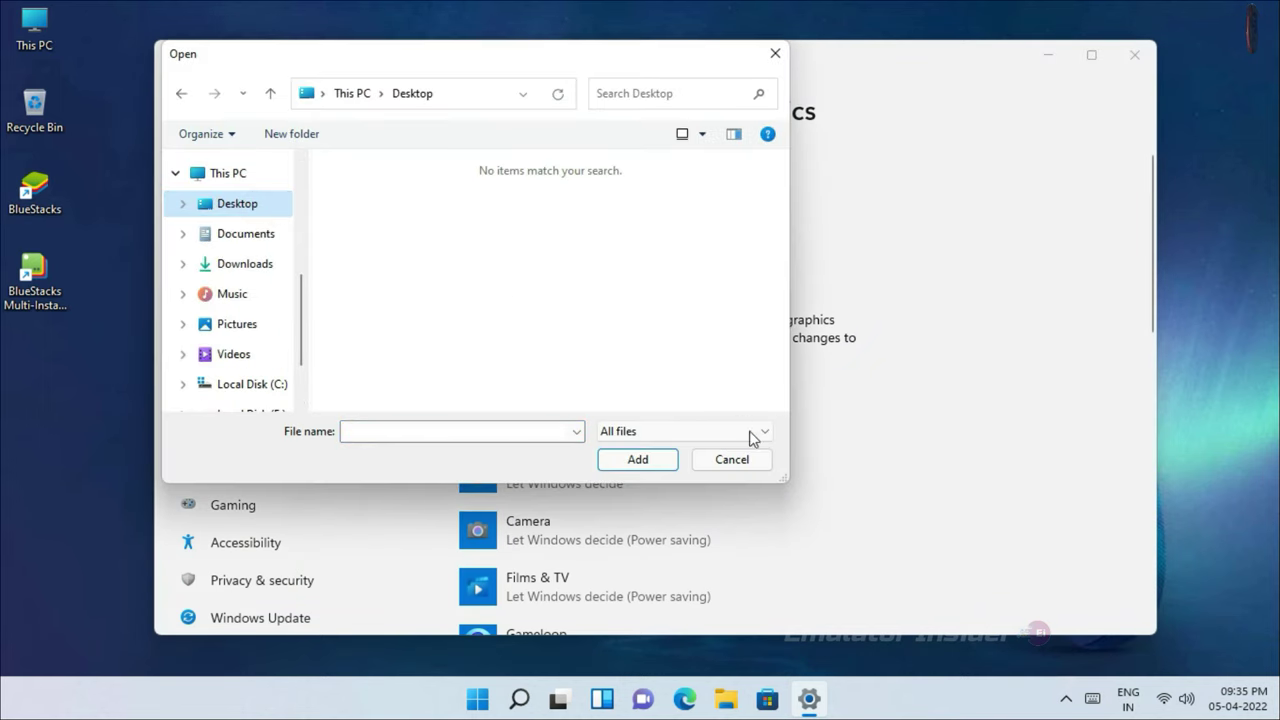
{"action": "left_click", "coordinate": [733, 458]}
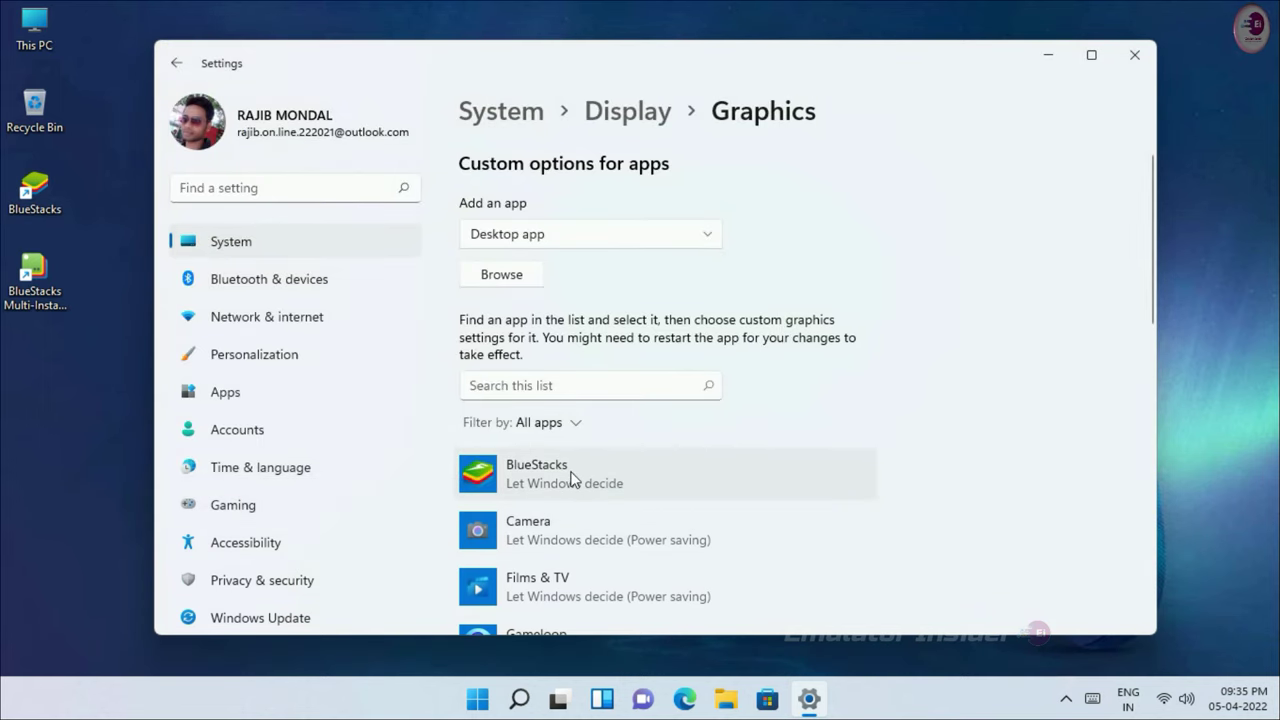
{"action": "left_click", "coordinate": [558, 422]}
{"action": "left_click", "coordinate": [514, 460]}
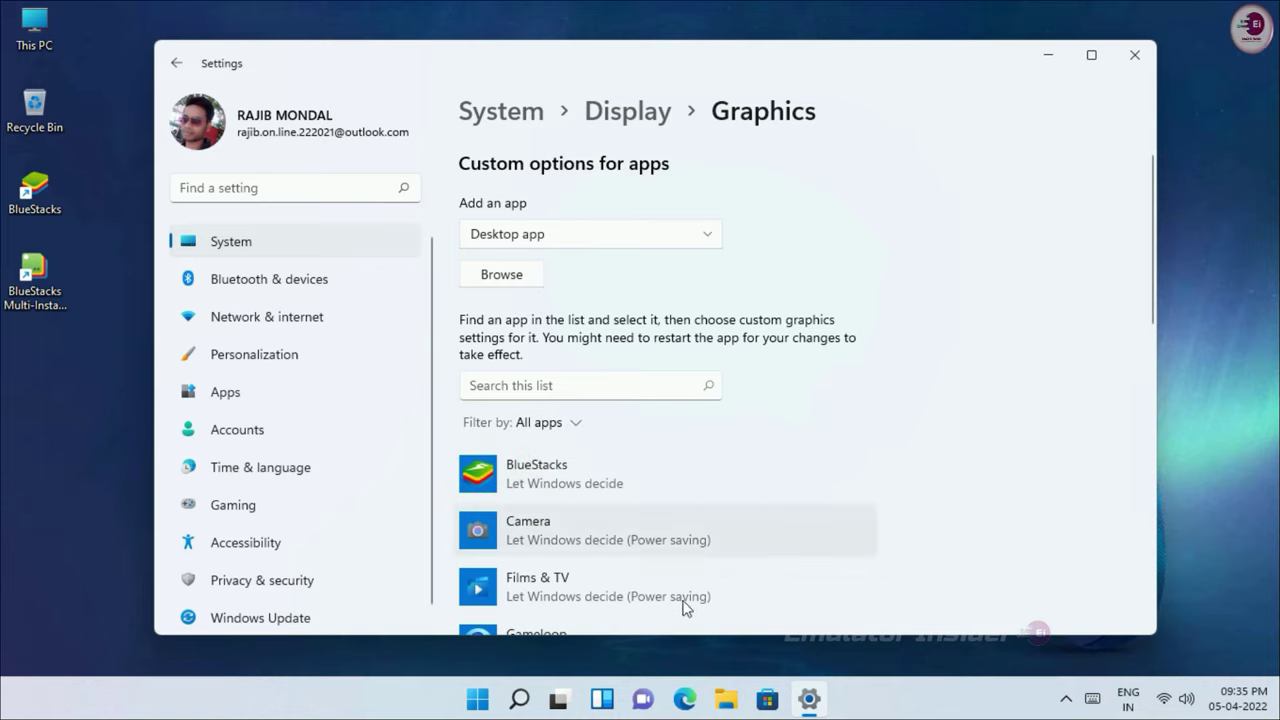
Set the graphics preference for BlueStacks to High performance, save it, and close the system settings.
{"action": "left_click", "coordinate": [657, 492]}
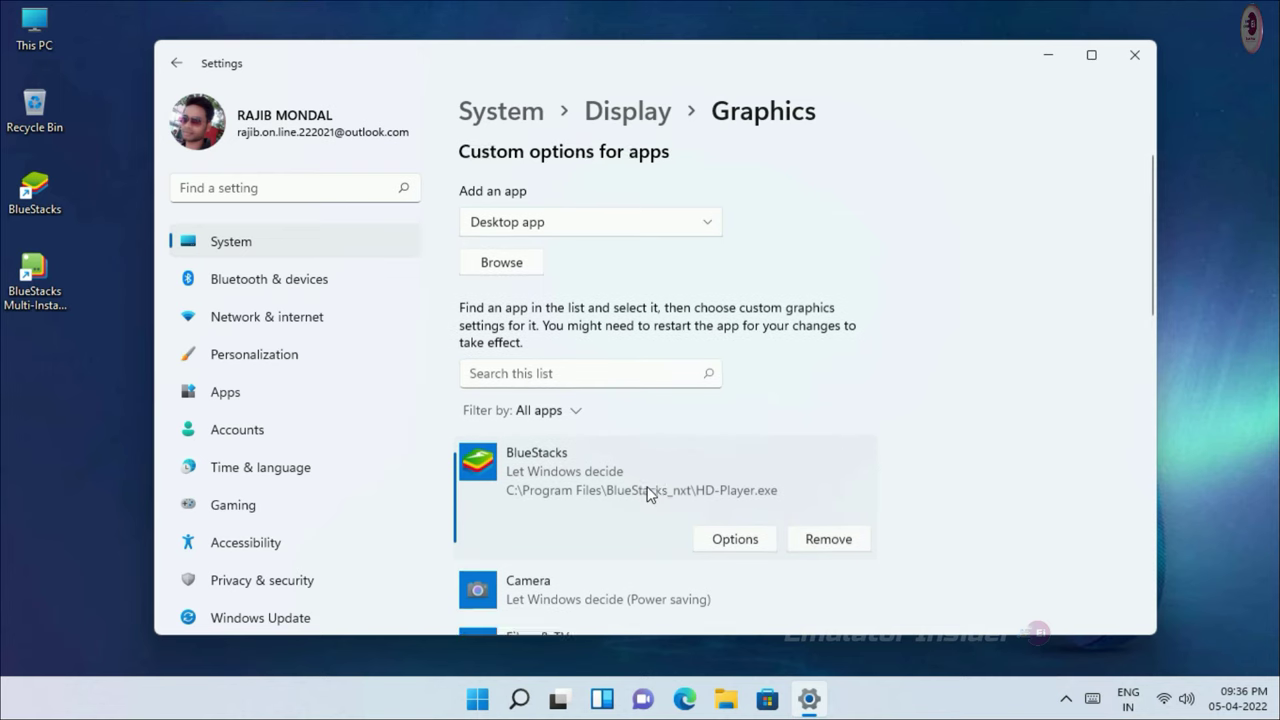
{"action": "scroll", "coordinate": [653, 491], "scroll_direction": "down", "scroll_amount": 2}
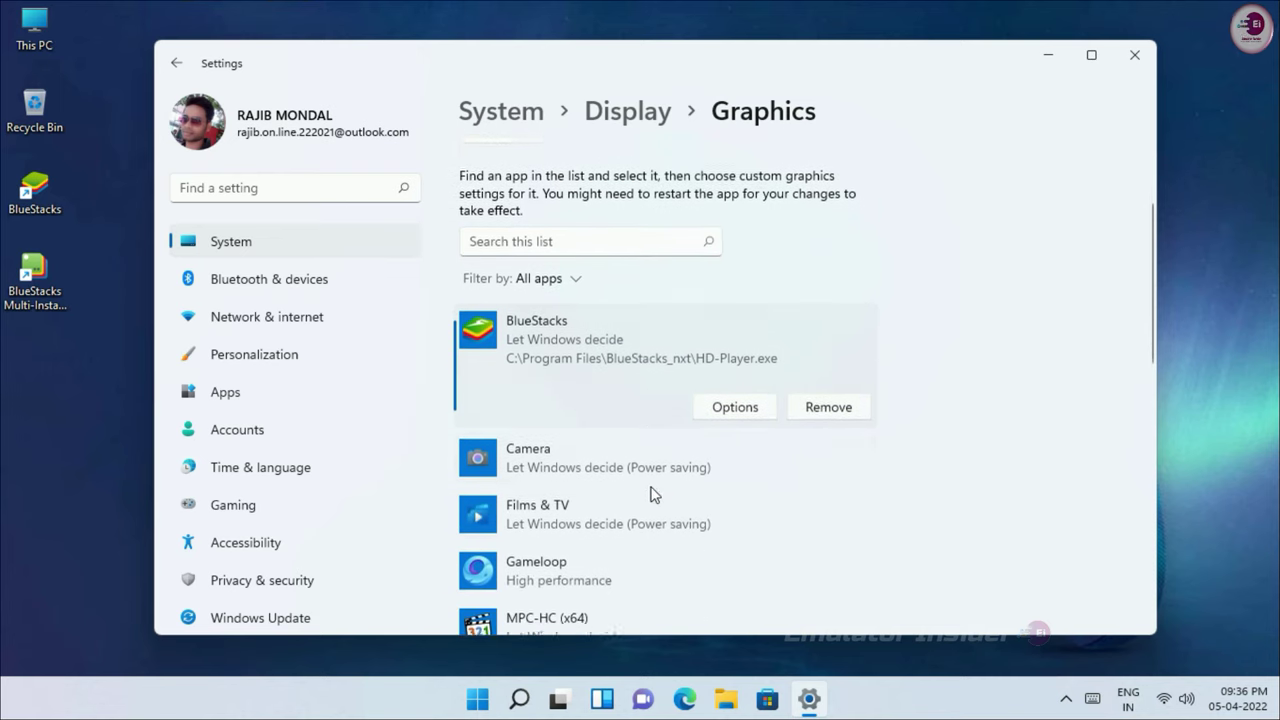
{"action": "left_click", "coordinate": [746, 406]}
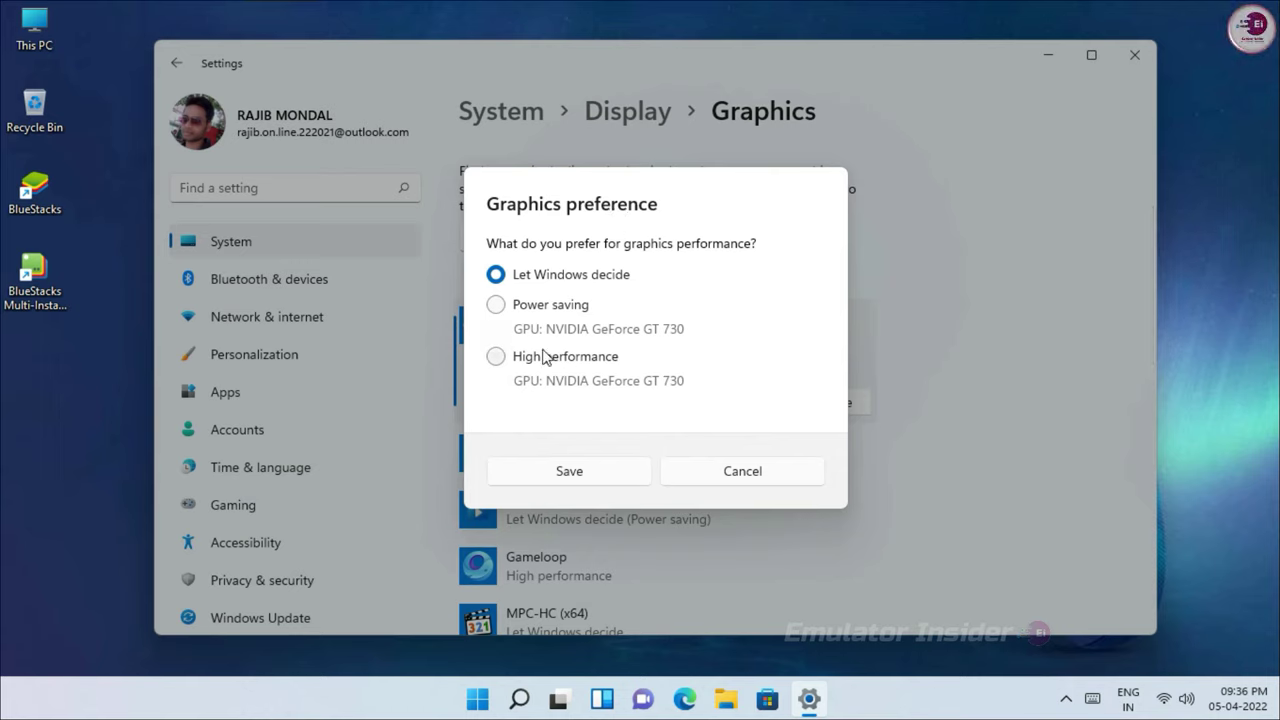
{"action": "left_click", "coordinate": [496, 357]}
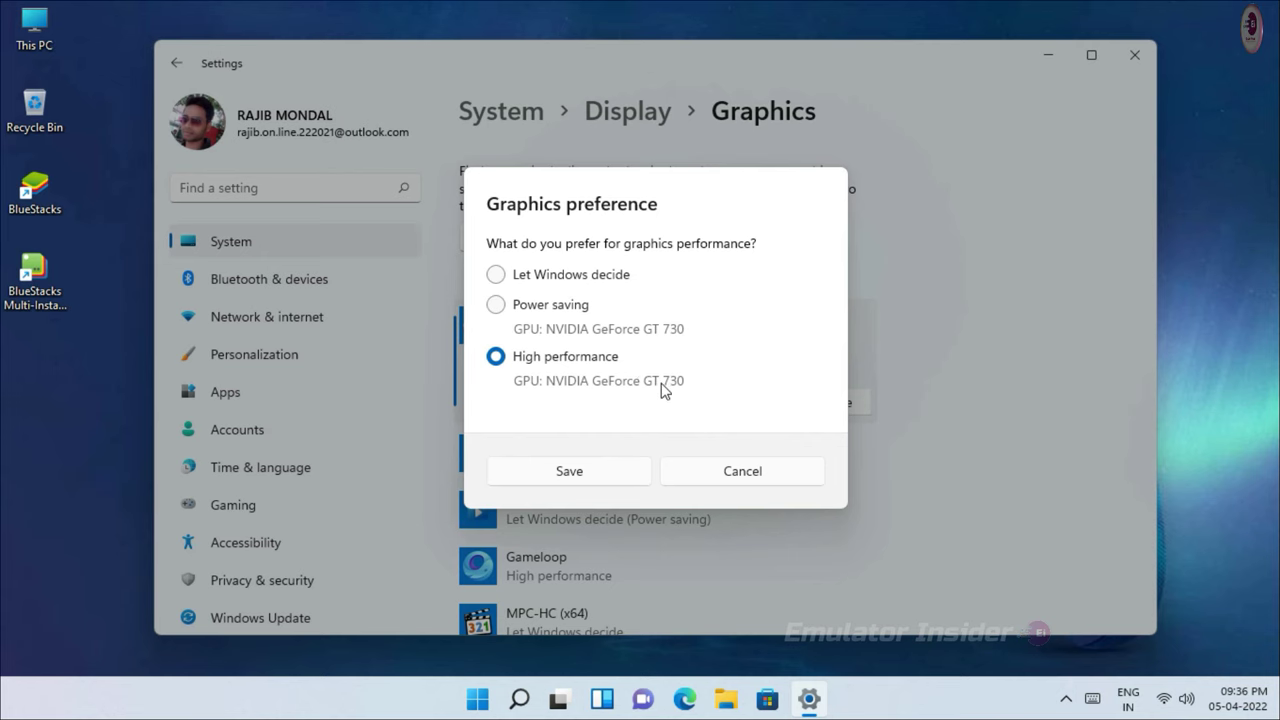
{"action": "left_click", "coordinate": [590, 472]}
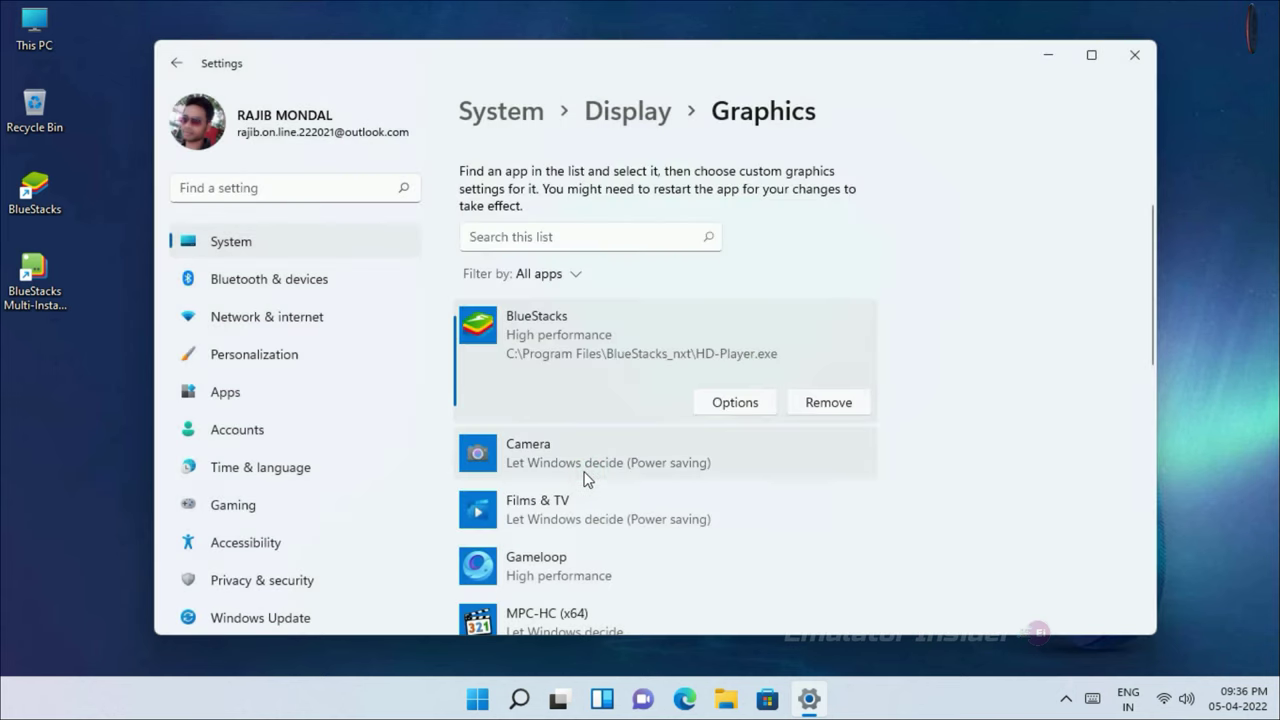
{"action": "left_click", "coordinate": [1132, 60]}
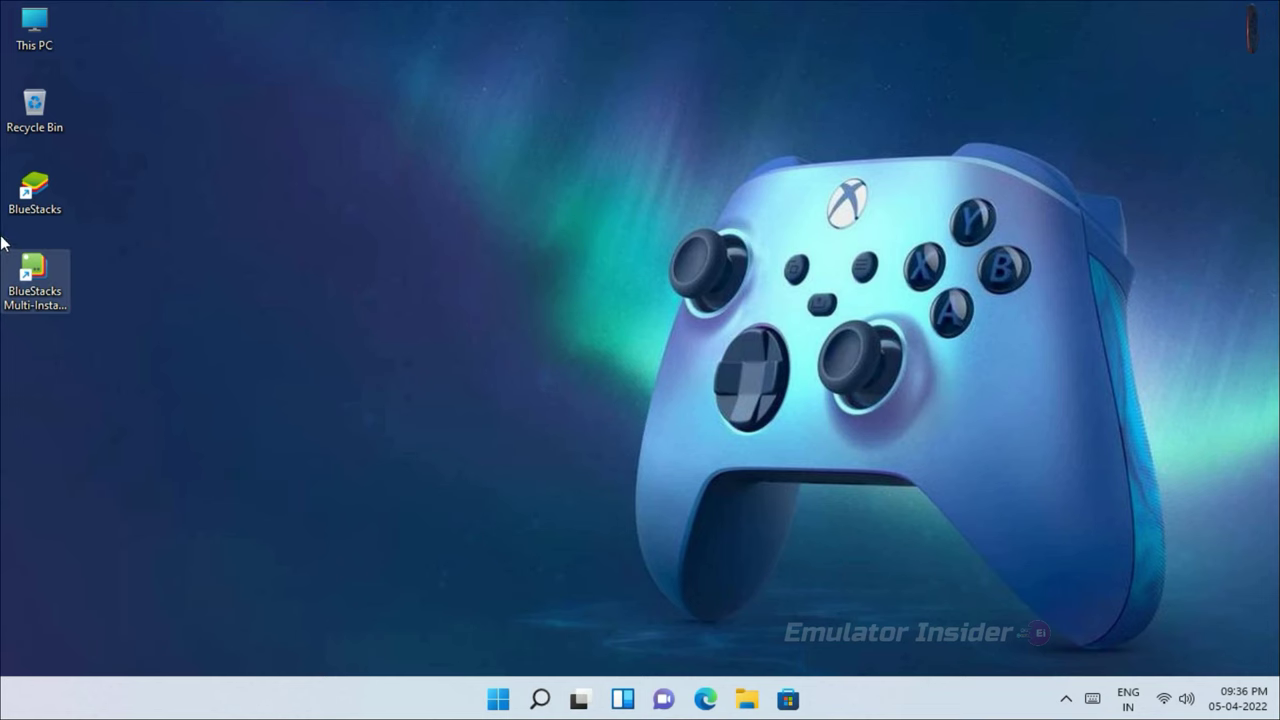
Launch BlueStacks from the desktop, look through the Game center, and switch to My games.
{"action": "double_click", "coordinate": [49, 197]}
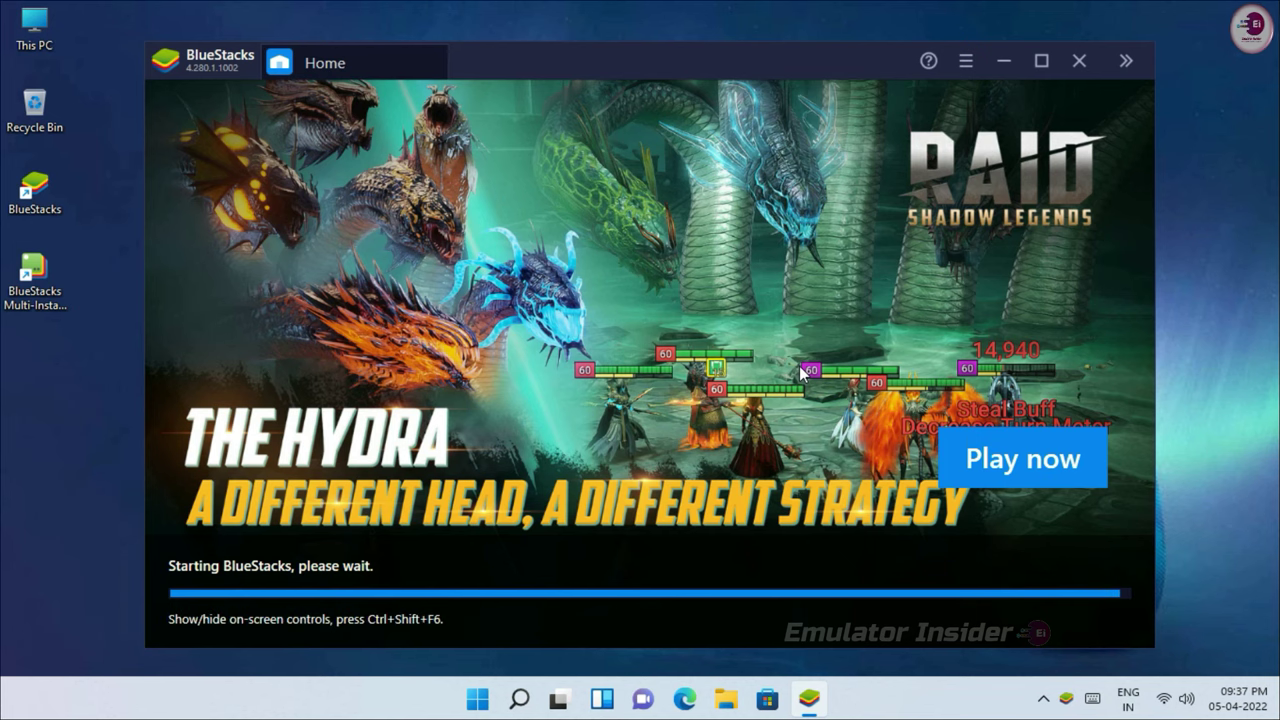
{"action": "scroll", "coordinate": [788, 482], "scroll_direction": "down", "scroll_amount": 5}
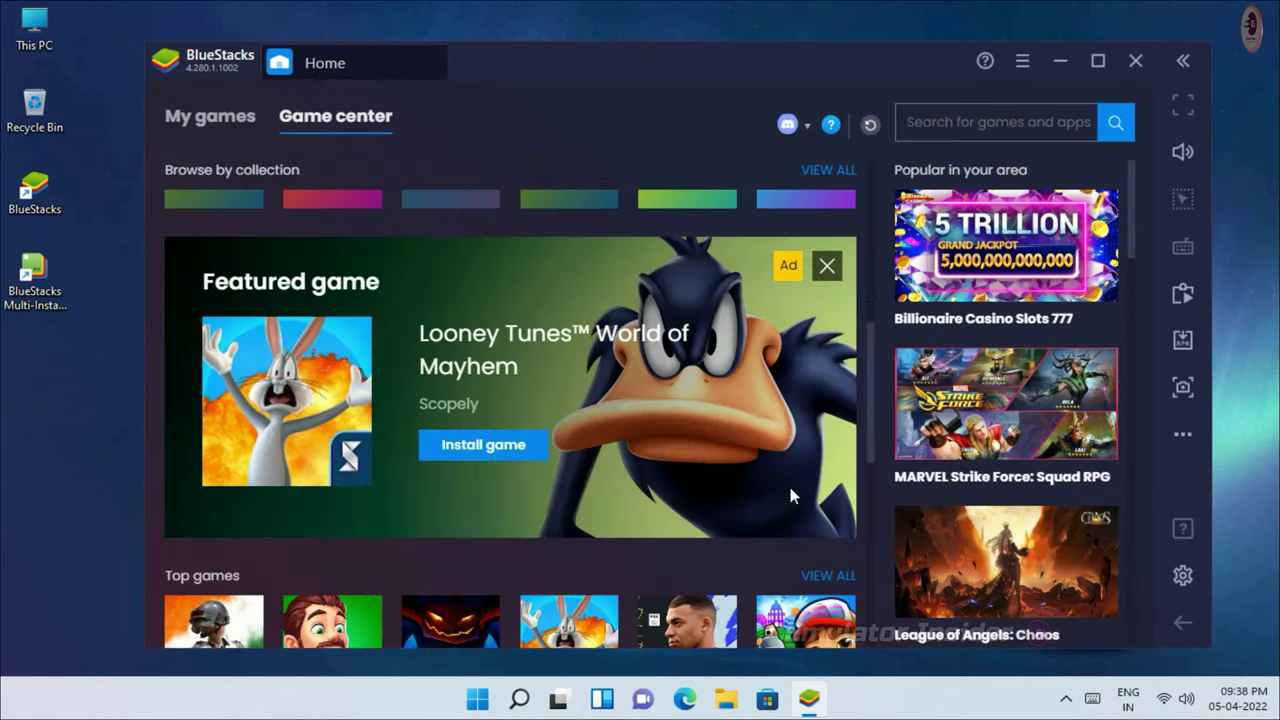
{"action": "scroll", "coordinate": [790, 495], "scroll_direction": "up", "scroll_amount": 5}
{"action": "left_click", "coordinate": [212, 120]}
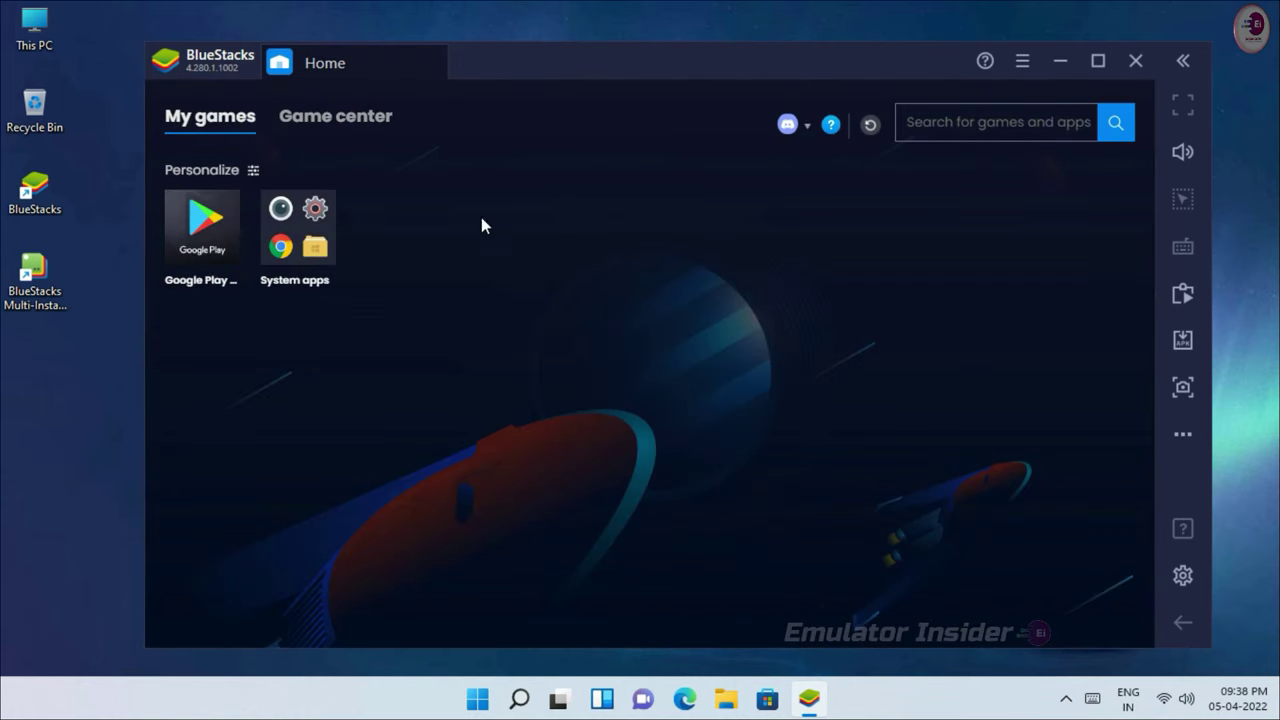
Set the icon size in My games to Small, and view the contents of the System apps folder.
{"action": "left_click", "coordinate": [255, 174]}
{"action": "mouse_move", "coordinate": [271, 191]}
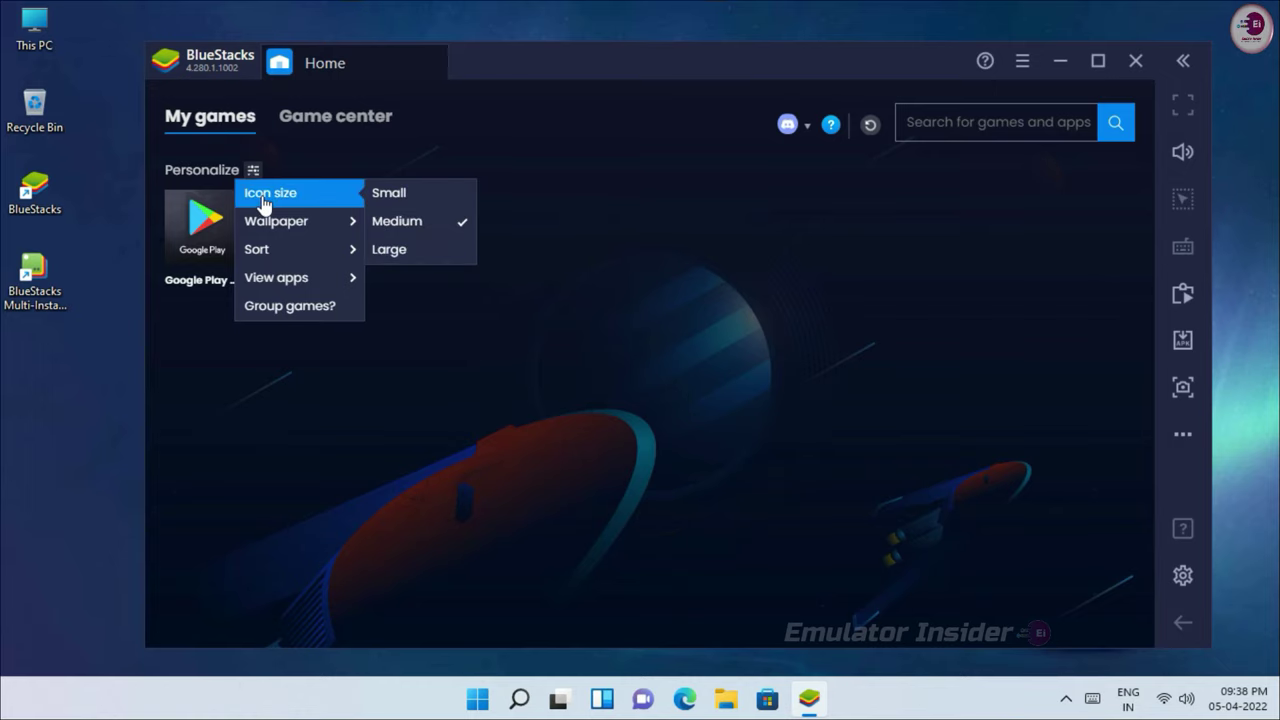
{"action": "left_click", "coordinate": [389, 195]}
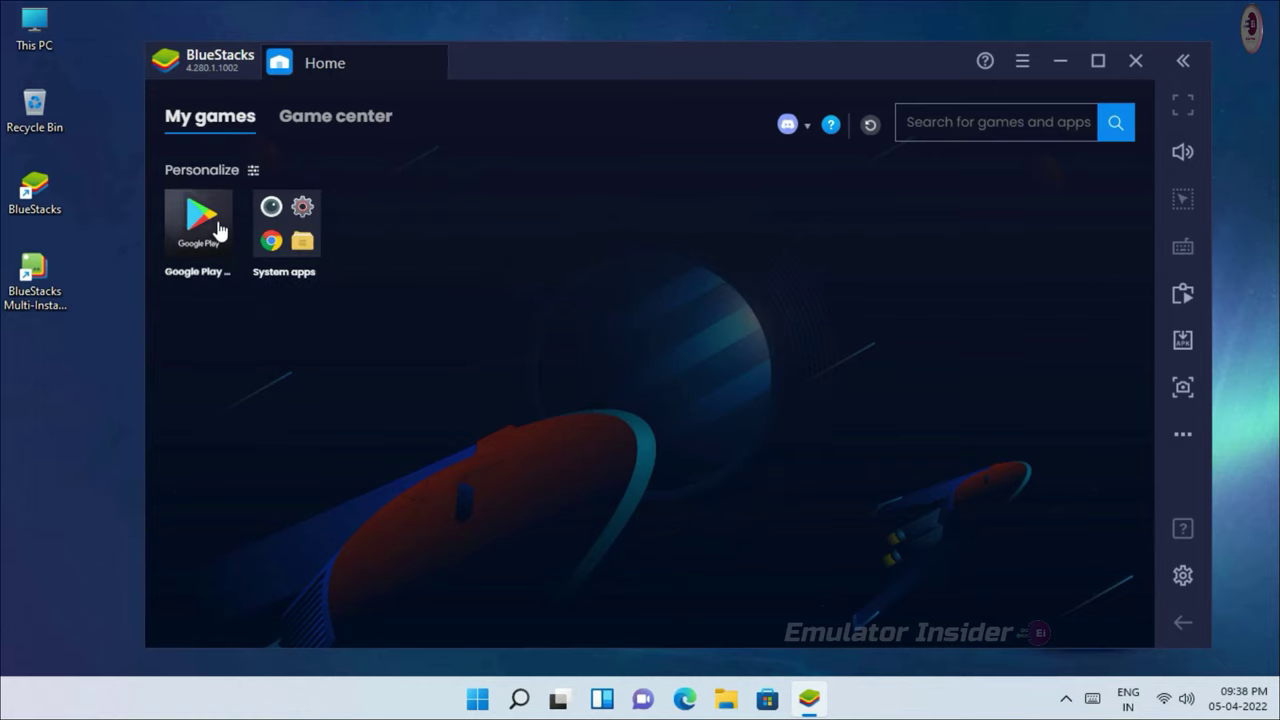
{"action": "left_click", "coordinate": [272, 228]}
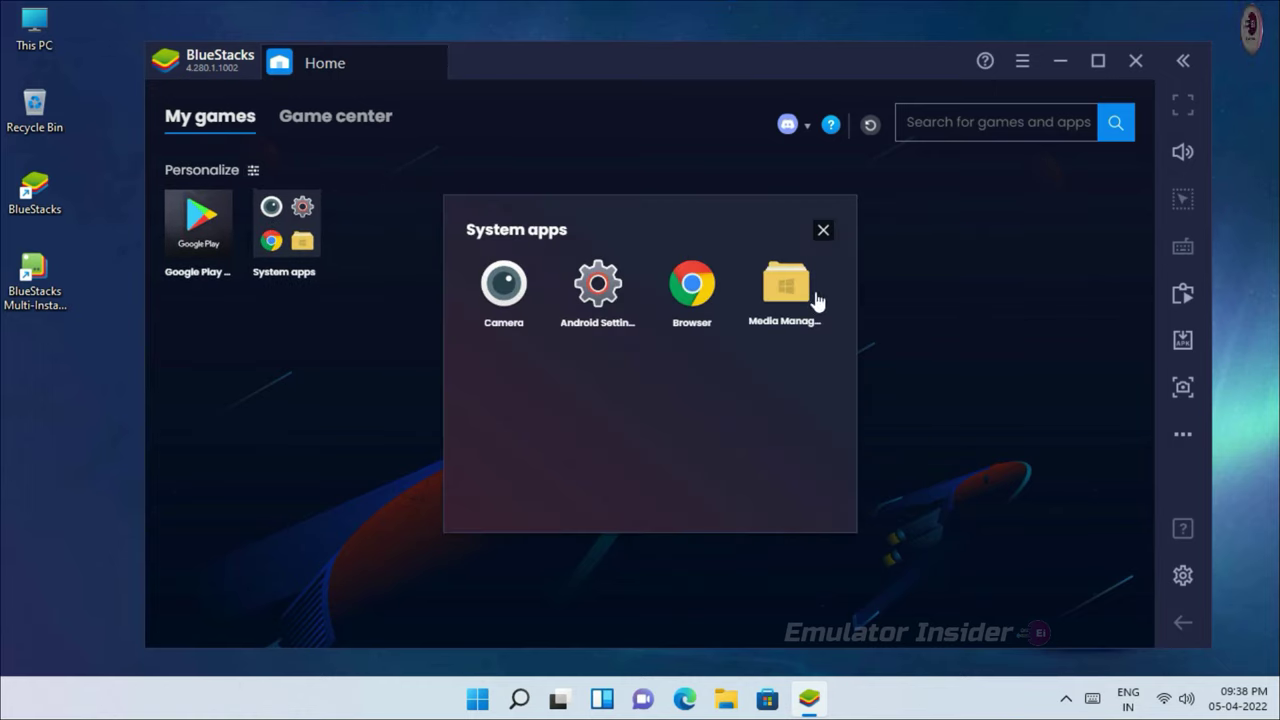
{"action": "left_click", "coordinate": [823, 230]}
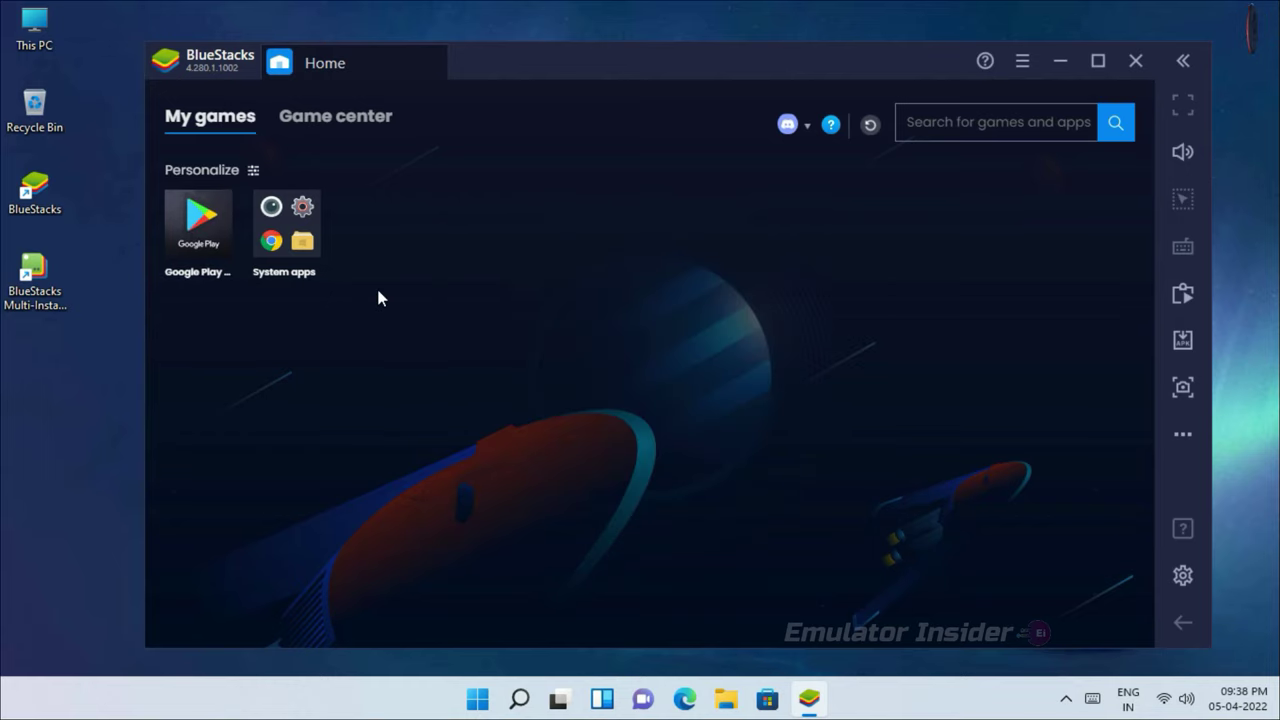
Check for BlueStacks updates on the About page of its settings, and close the settings.
{"action": "left_click", "coordinate": [1022, 62]}
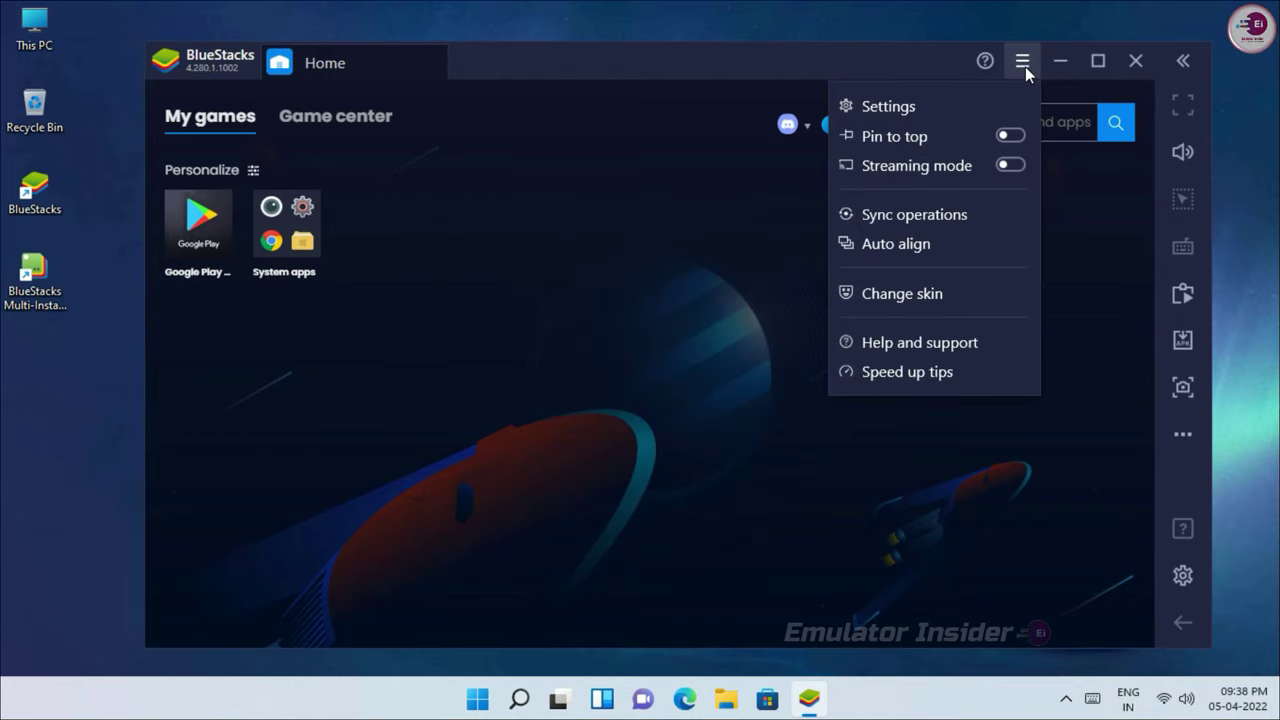
{"action": "left_click", "coordinate": [931, 112]}
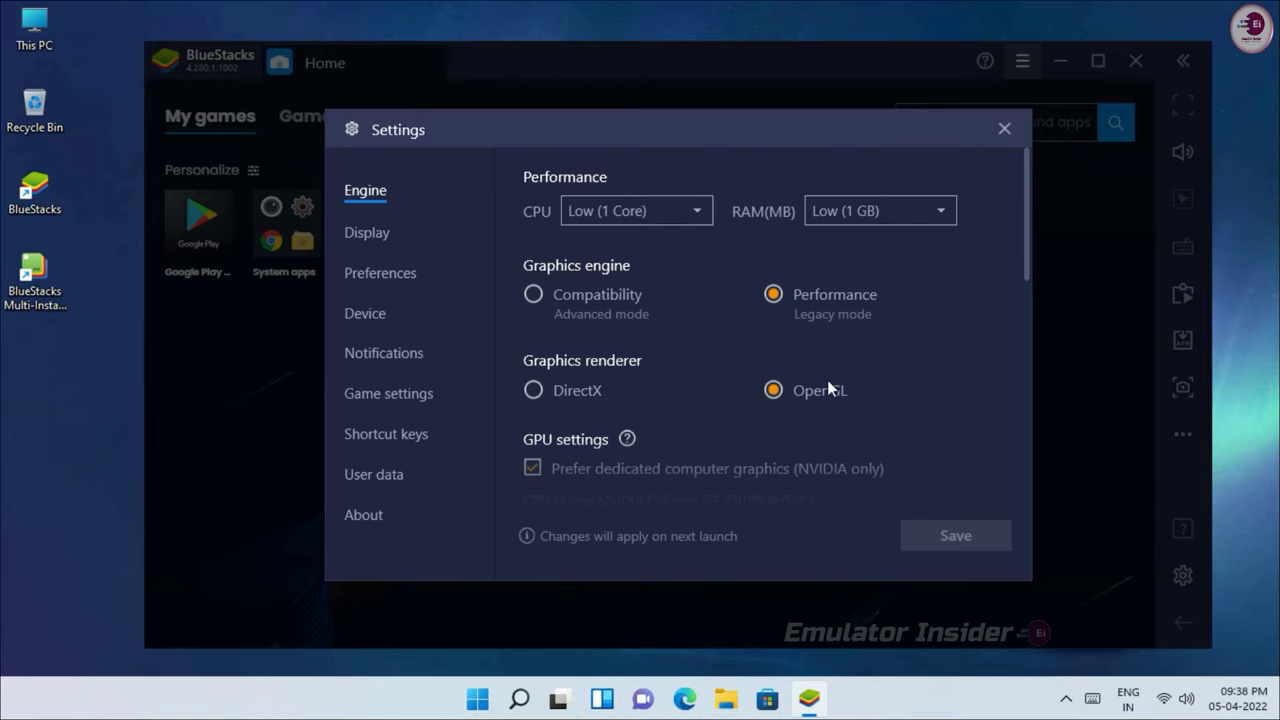
{"action": "left_click", "coordinate": [381, 513]}
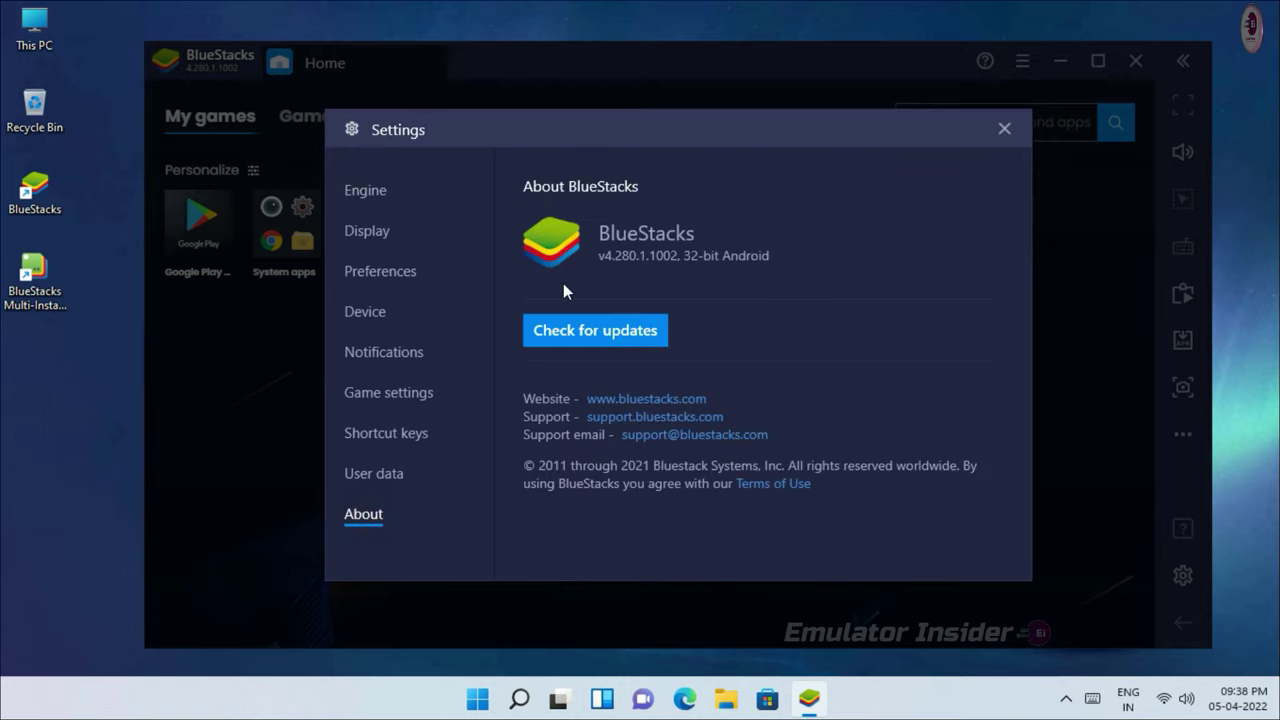
{"action": "left_click", "coordinate": [588, 338]}
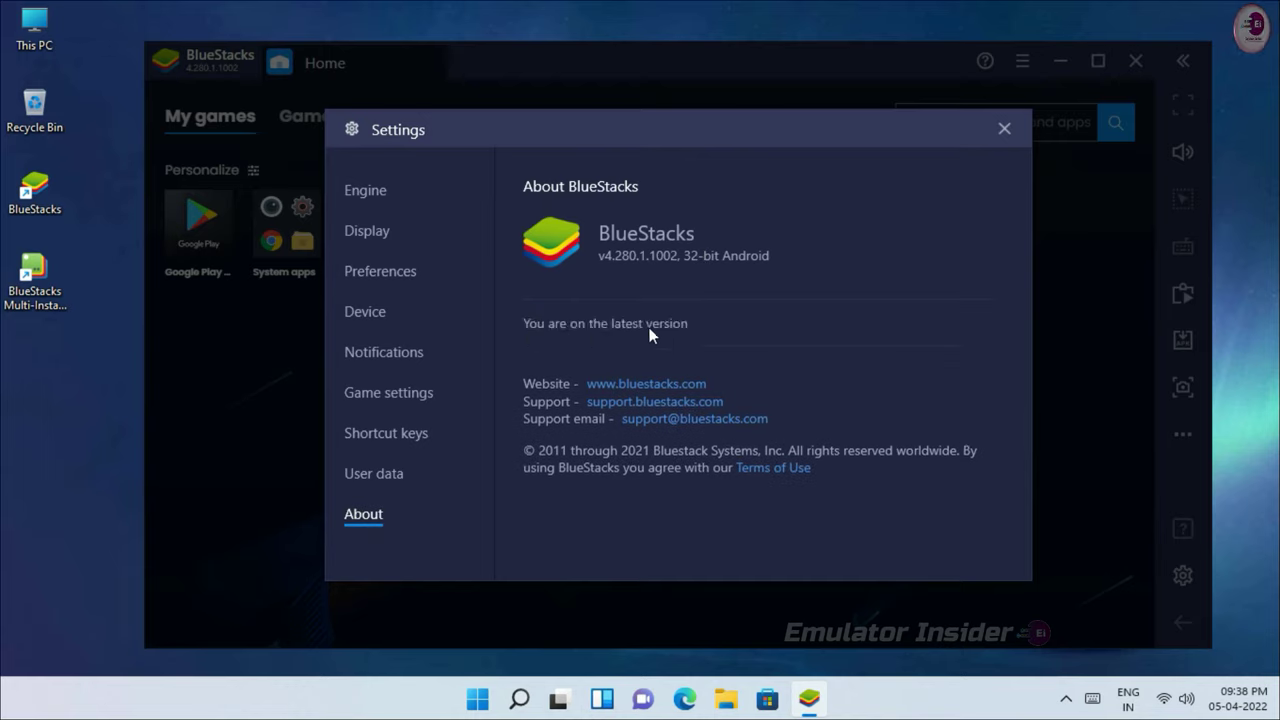
{"action": "left_click", "coordinate": [1004, 131]}
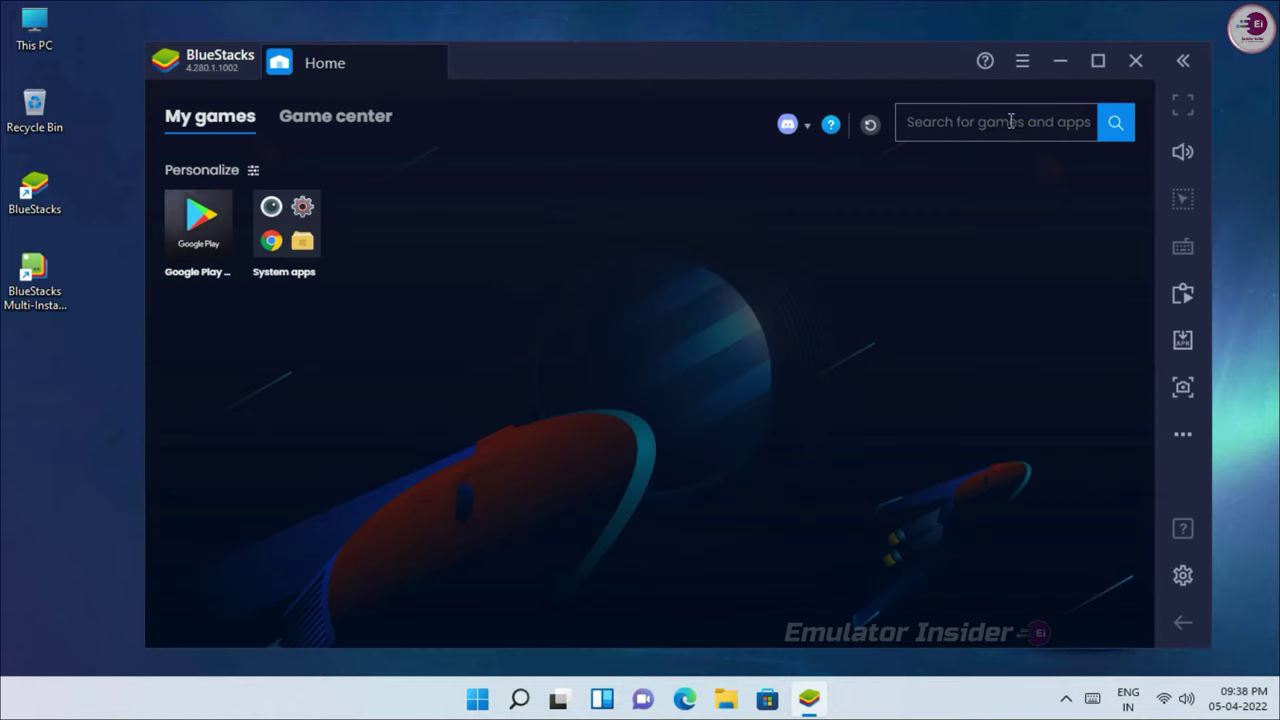
Apply the Hot Pink skin to BlueStacks and close the skins window.
{"action": "left_click", "coordinate": [1023, 61]}
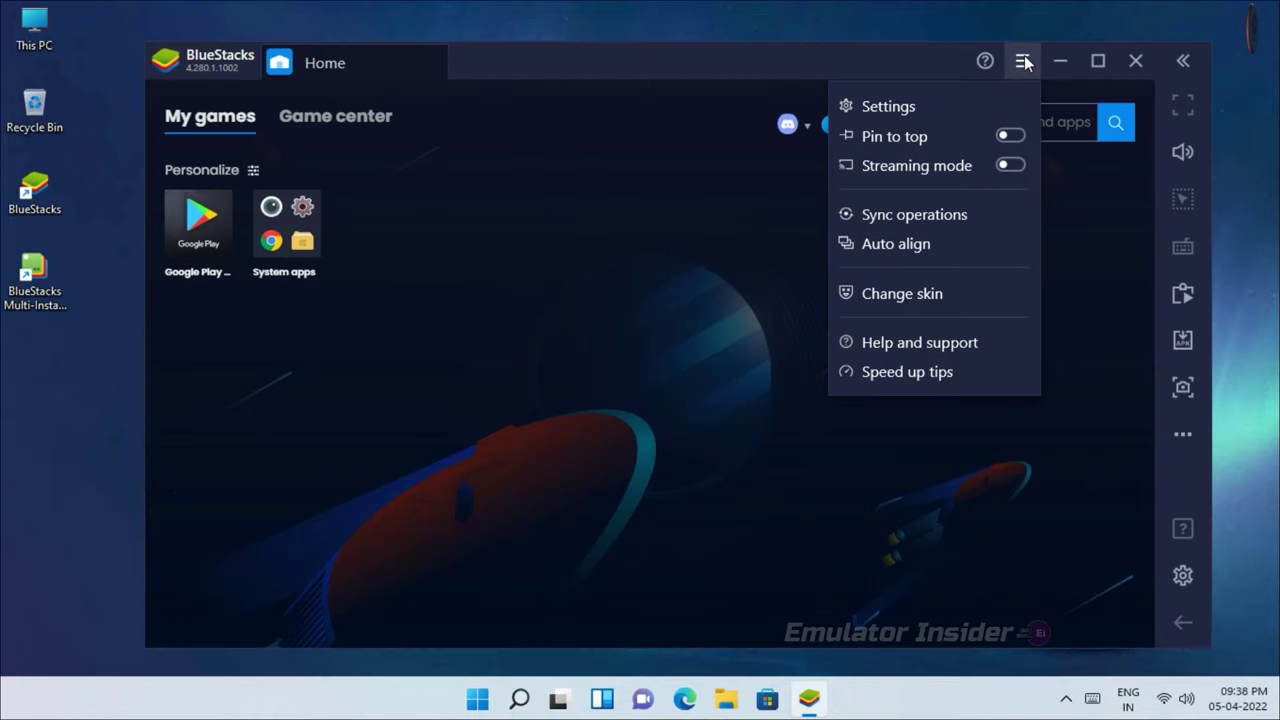
{"action": "left_click", "coordinate": [915, 301]}
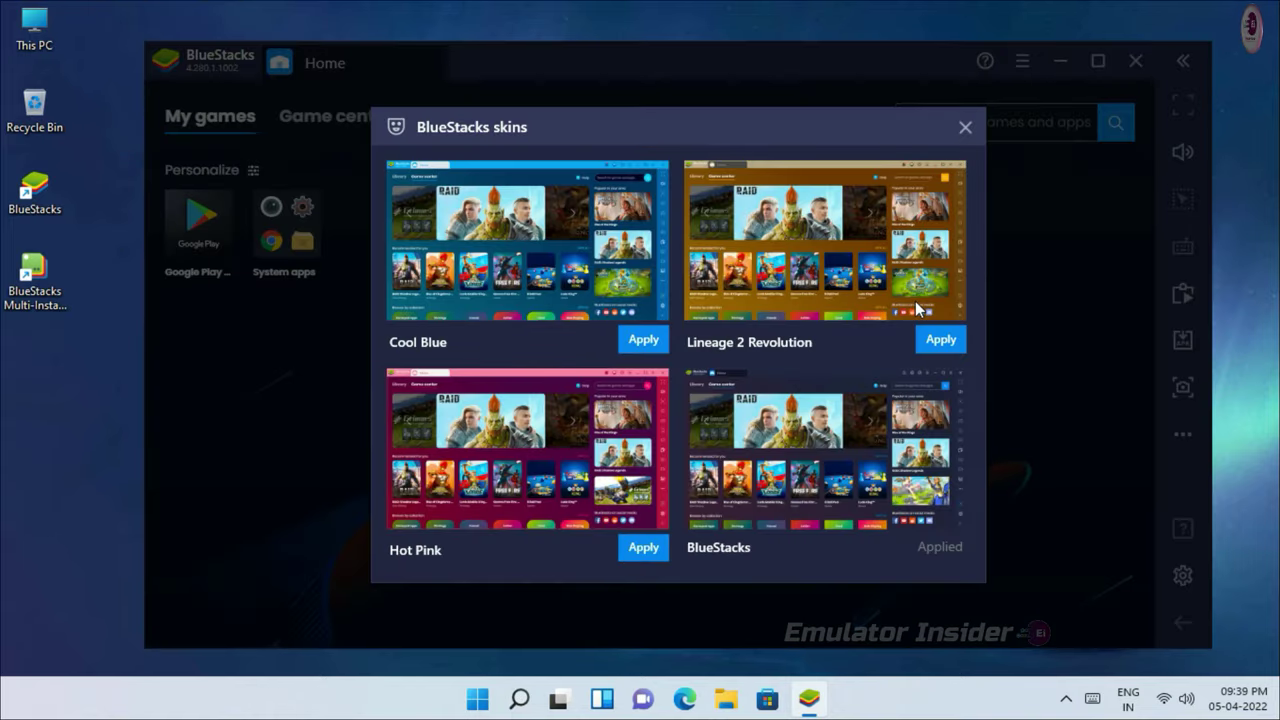
{"action": "left_click", "coordinate": [643, 548]}
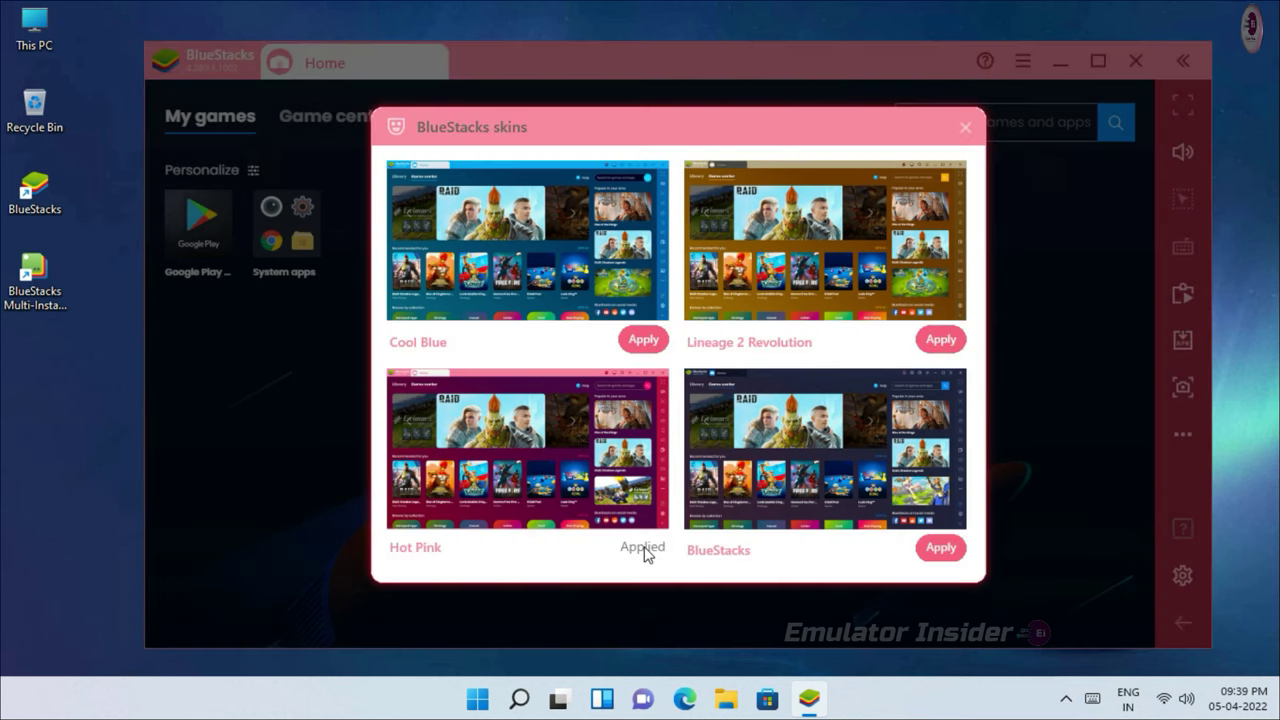
{"action": "left_click", "coordinate": [964, 128]}
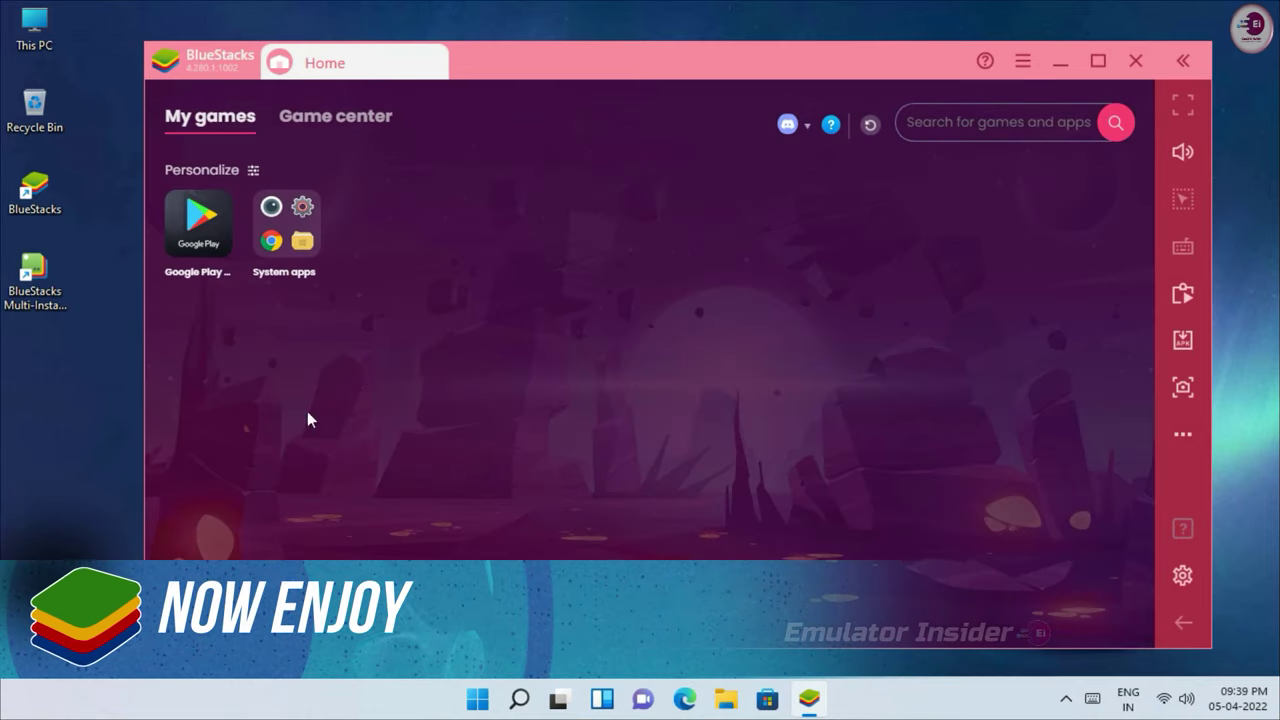
Look into the System apps folder, browse the Game center's offerings, and return to My games.
{"action": "left_click", "coordinate": [285, 222]}
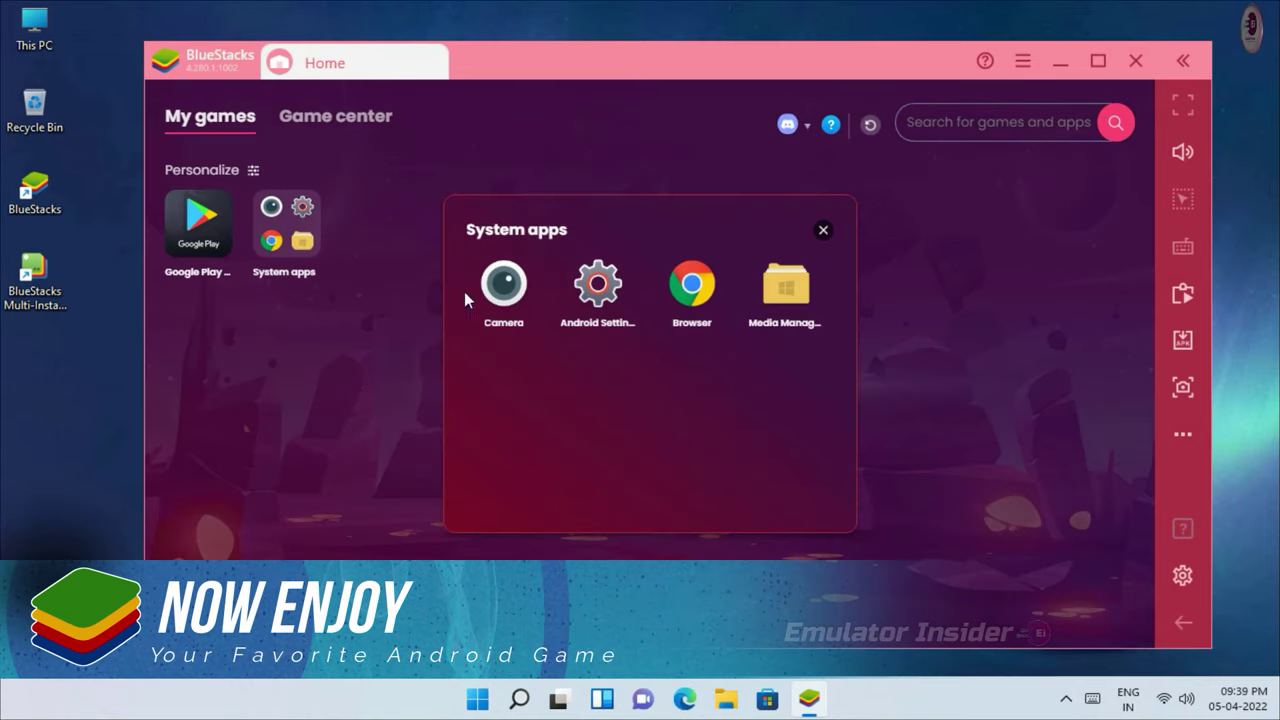
{"action": "left_click", "coordinate": [825, 232]}
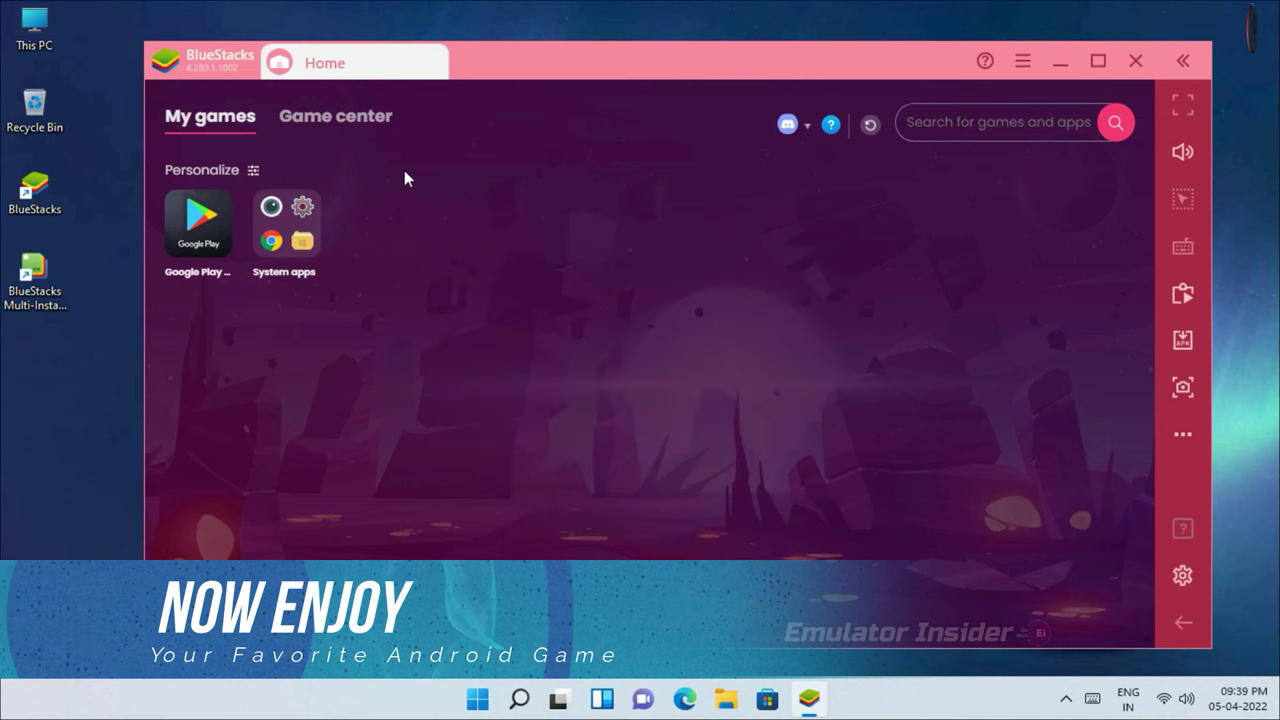
{"action": "left_click", "coordinate": [355, 134]}
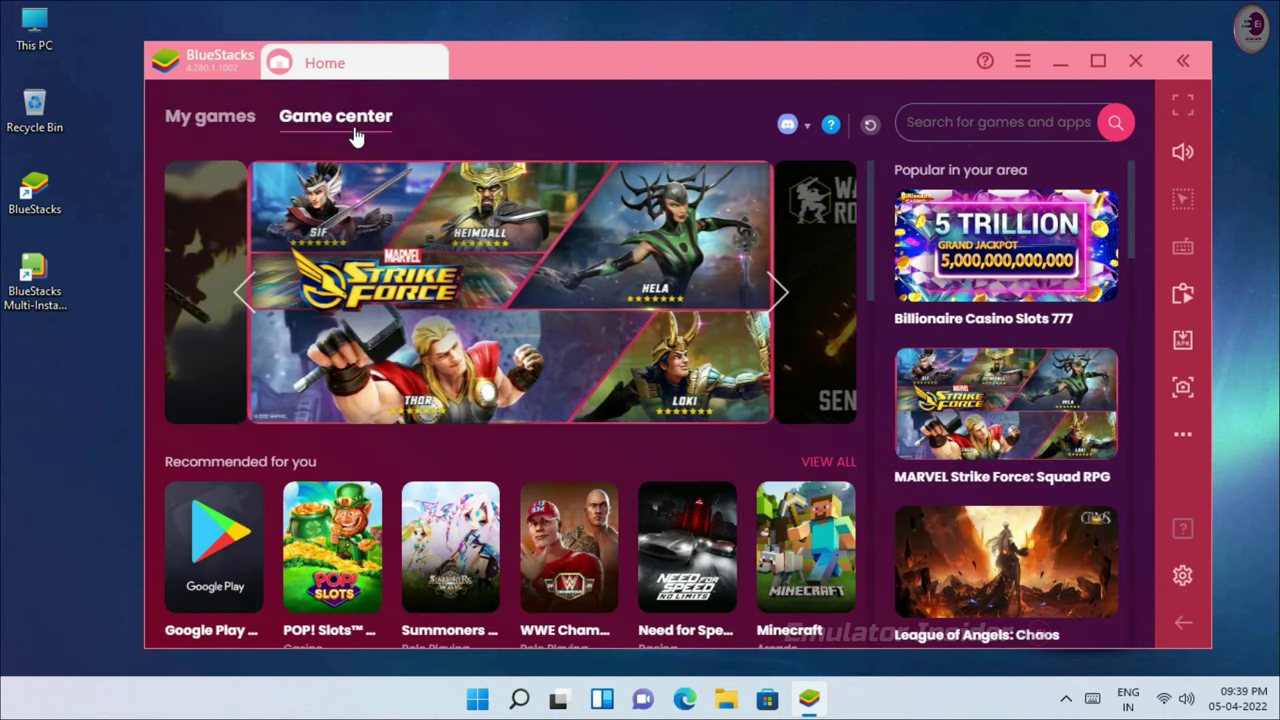
{"action": "scroll", "coordinate": [812, 478], "scroll_direction": "down", "scroll_amount": 5}
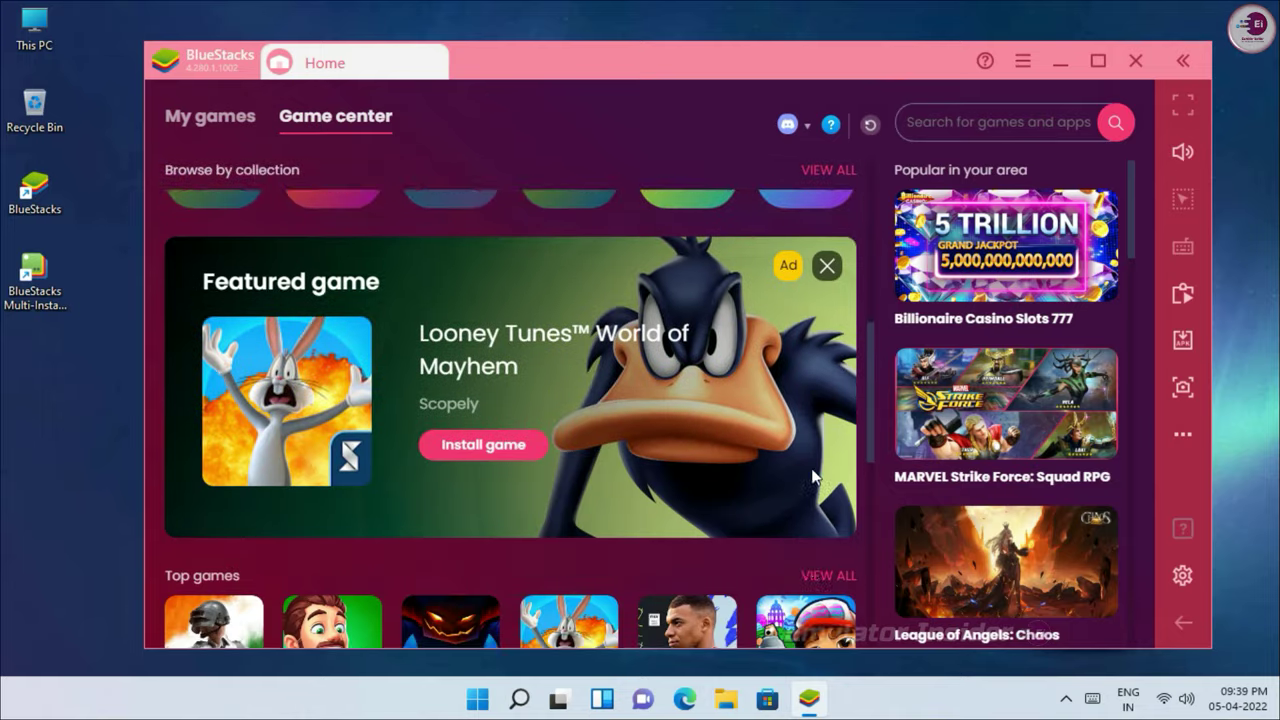
{"action": "scroll", "coordinate": [812, 478], "scroll_direction": "up", "scroll_amount": 5}
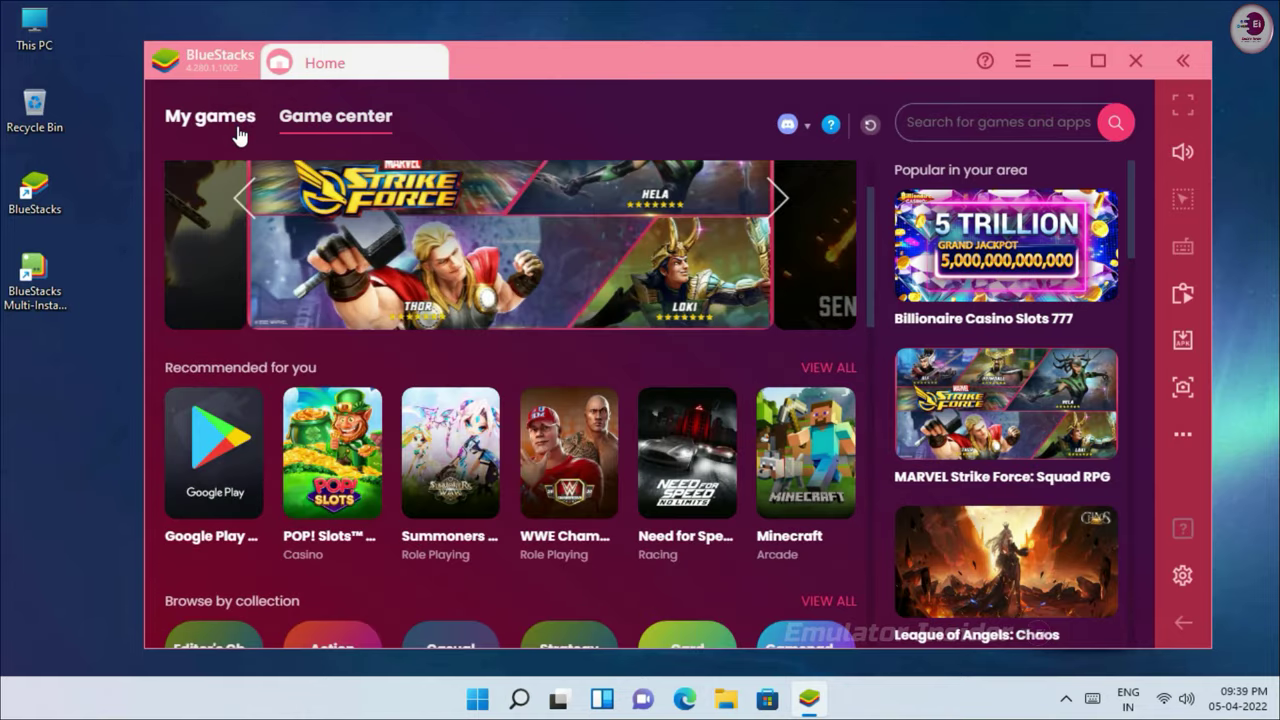
{"action": "left_click", "coordinate": [238, 128]}
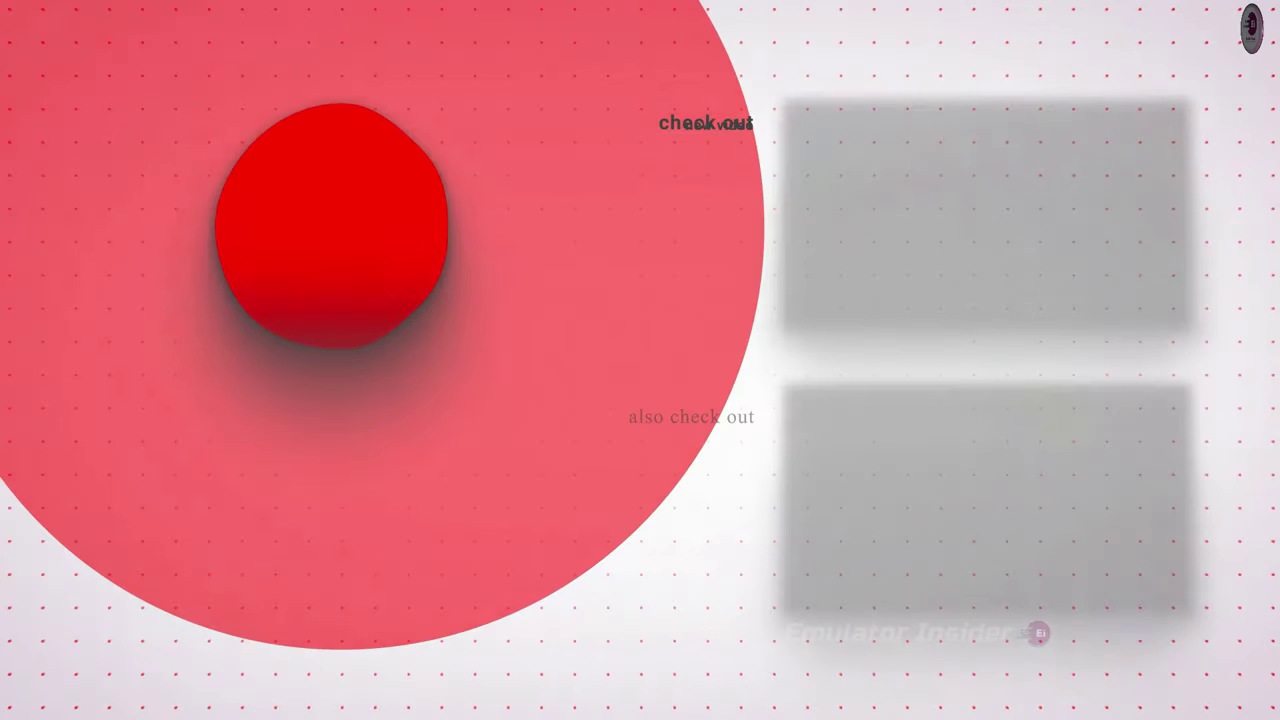